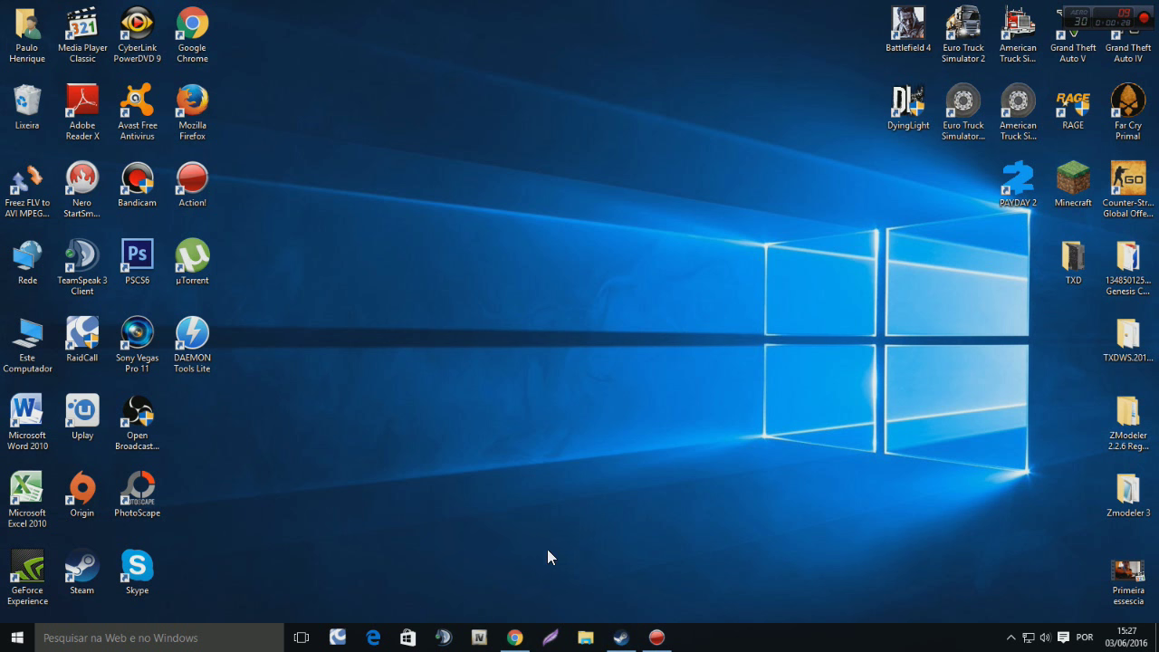
Switch to Google Chrome and look through the LSPDFR page for the LSPD First Response entry and its guides
left_click(512, 638)
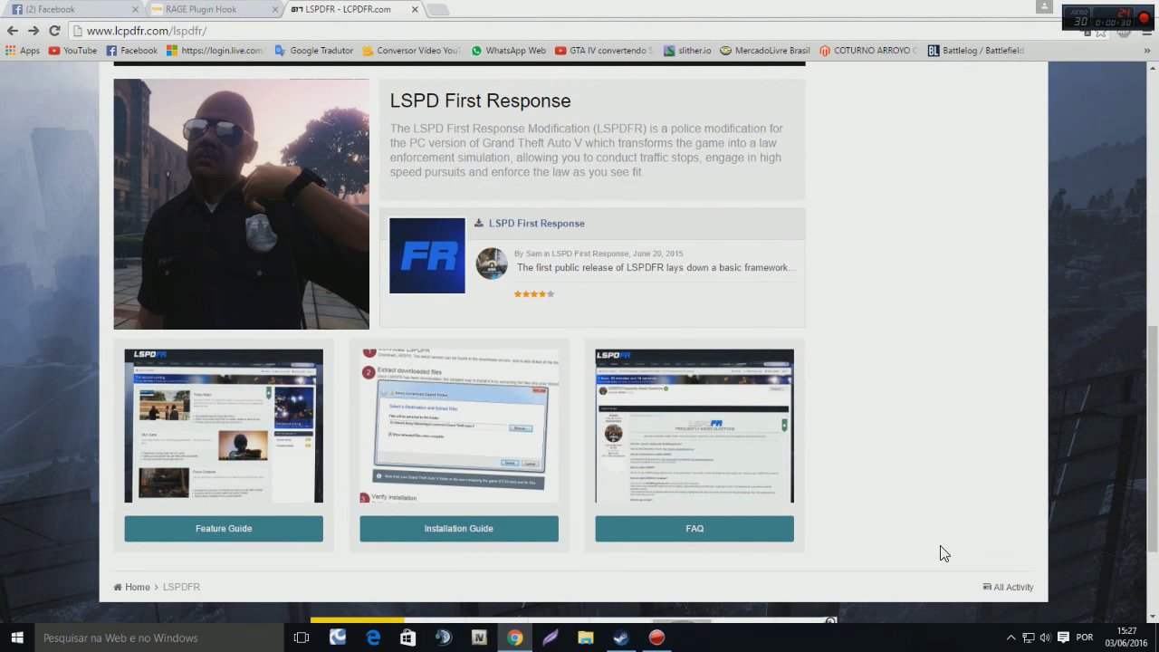
scroll(926, 408, "down", 2)
scroll(698, 344, "up", 5)
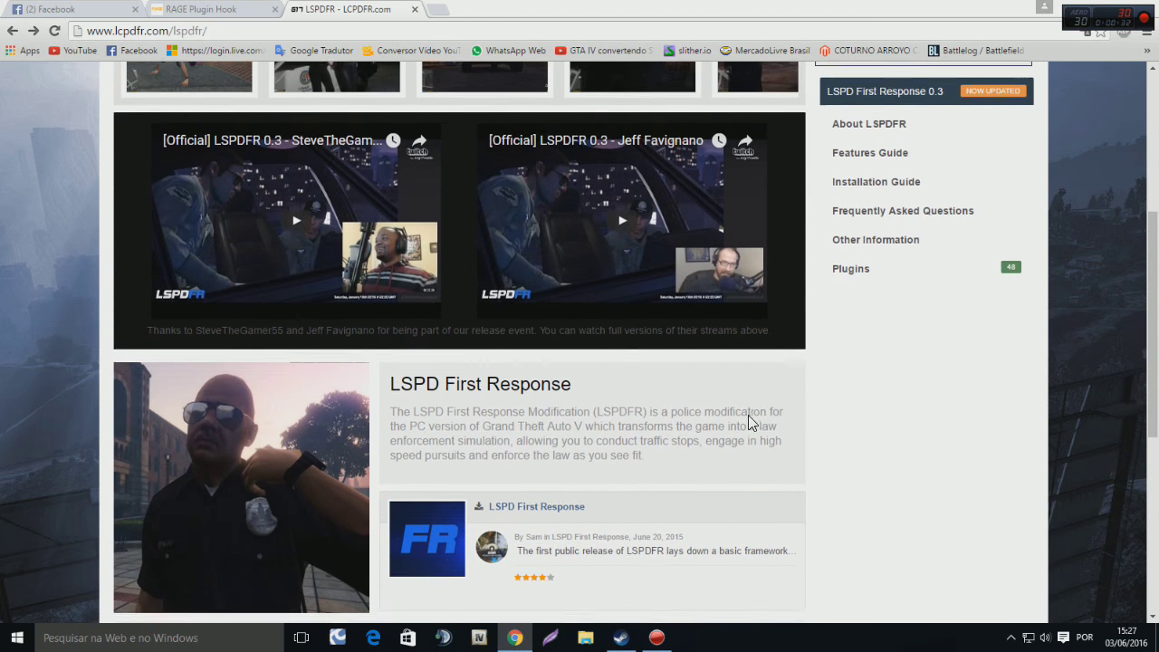
scroll(763, 440, "down", 4)
scroll(784, 444, "up", 5)
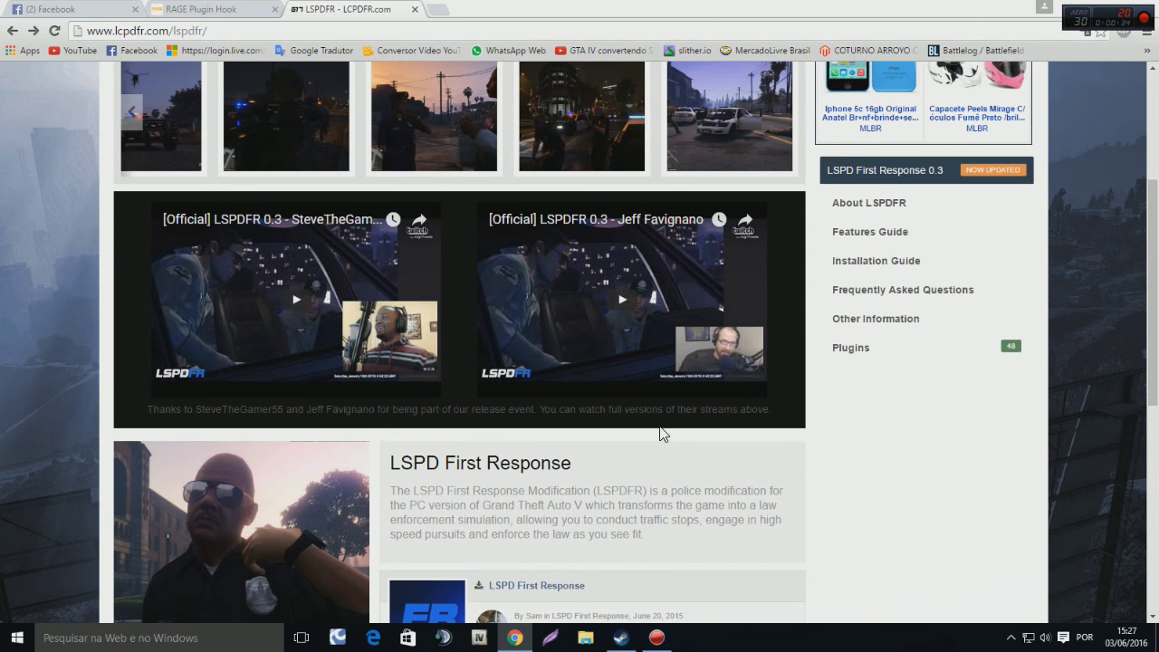
scroll(636, 518, "down", 3)
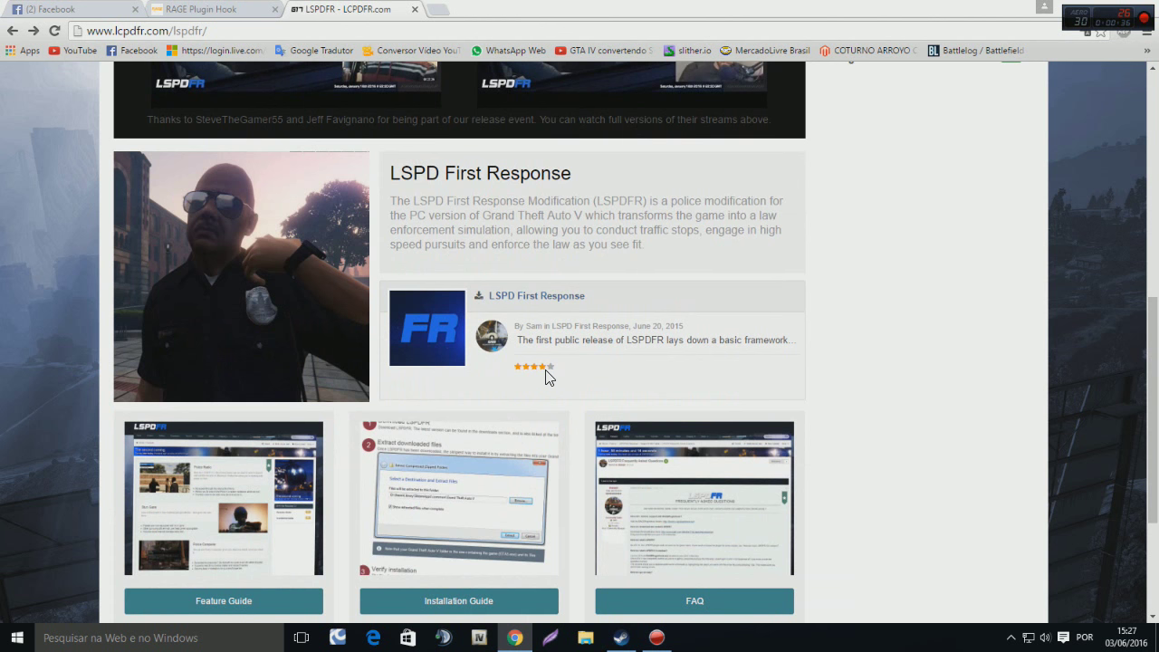
scroll(259, 129, "up", 6)
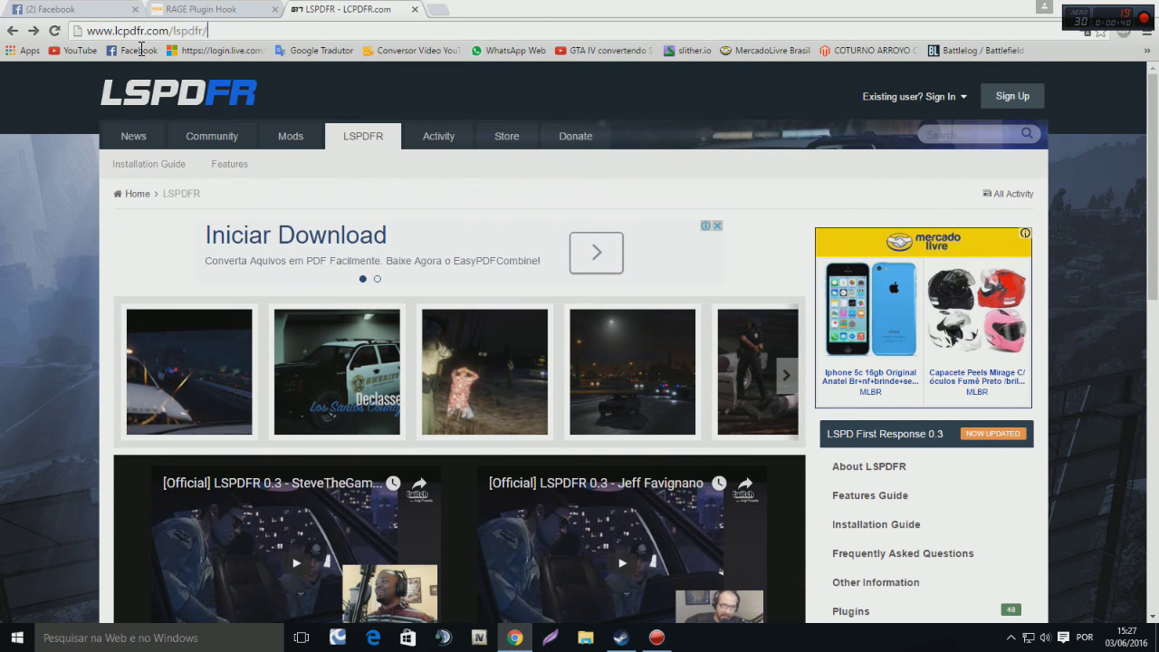
scroll(755, 402, "down", 5)
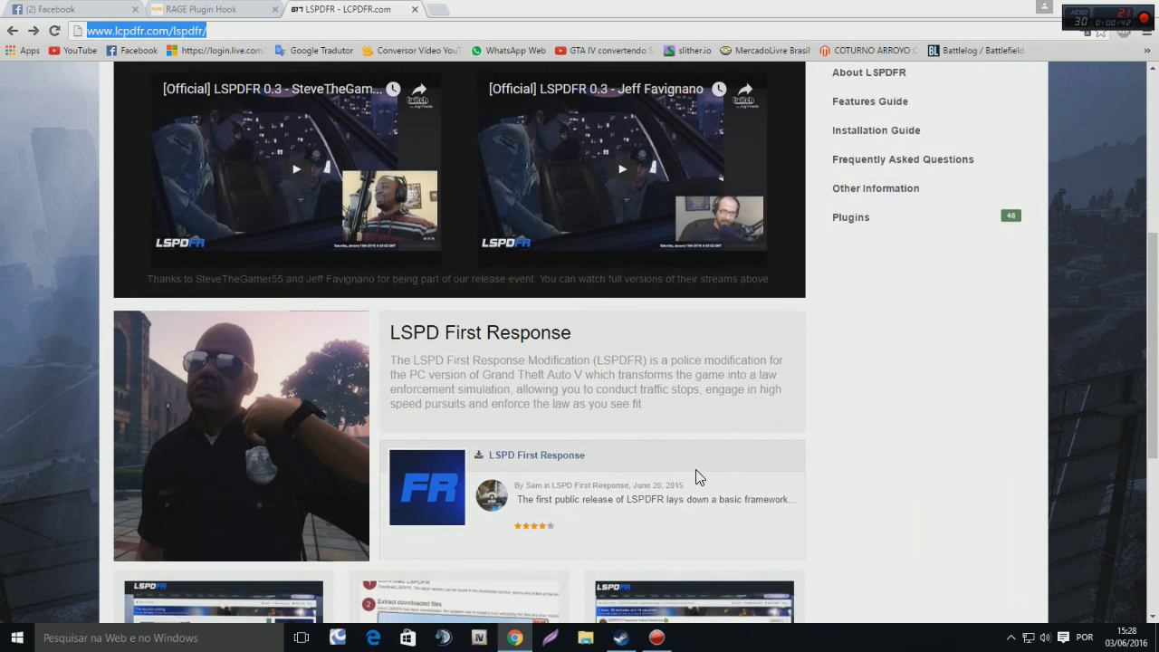
scroll(536, 310, "down", 4)
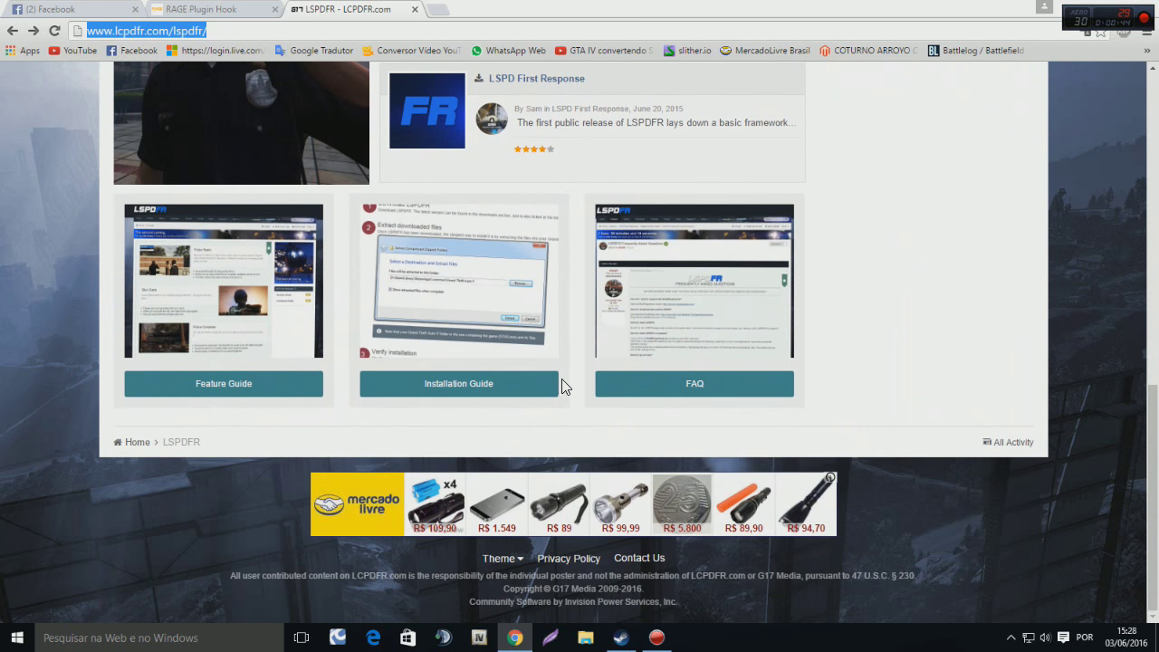
Open the LSPD First Response file page, request the download and agree to the download terms
scroll(539, 328, "up", 2)
left_click(525, 297)
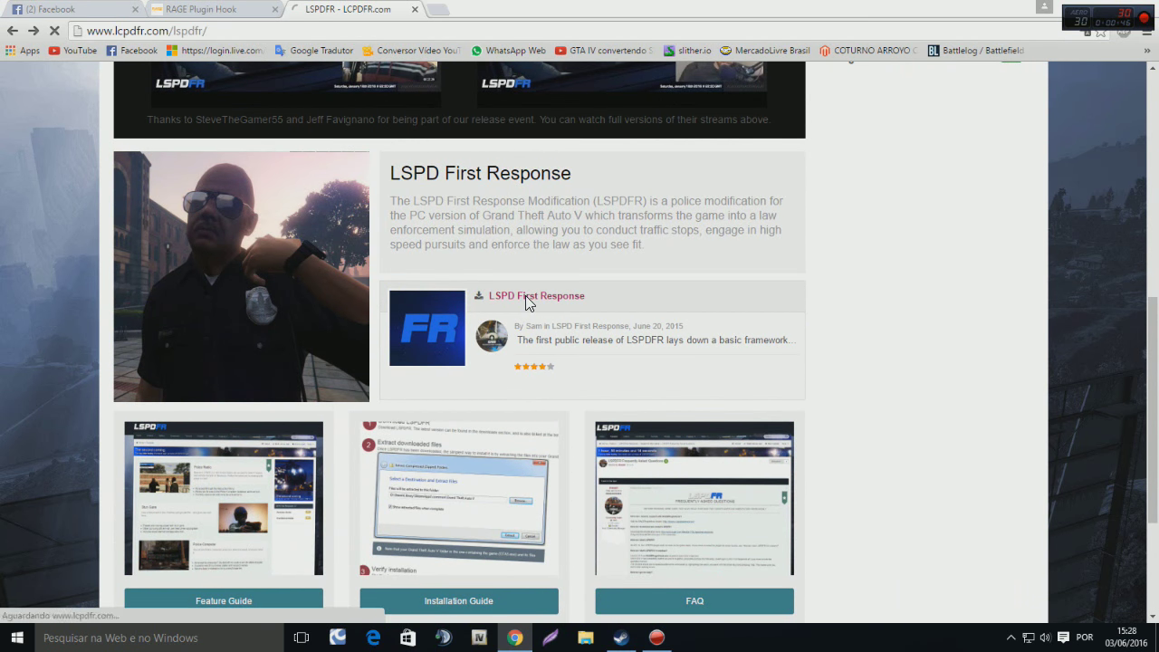
scroll(1021, 452, "down", 4)
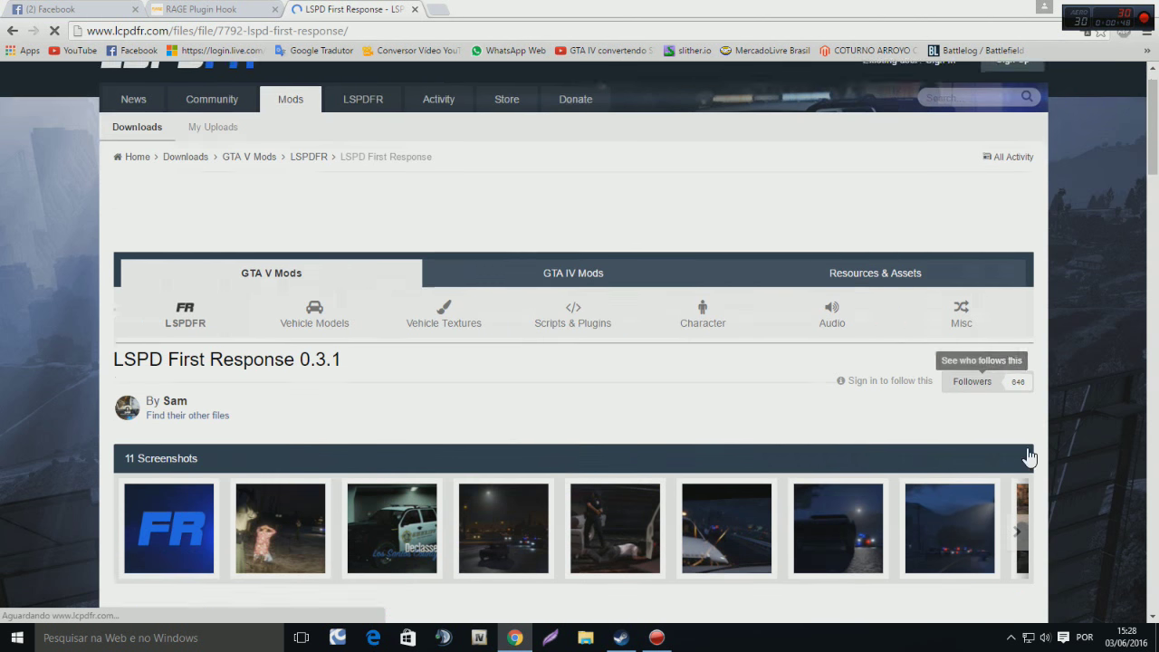
scroll(1021, 453, "down", 1)
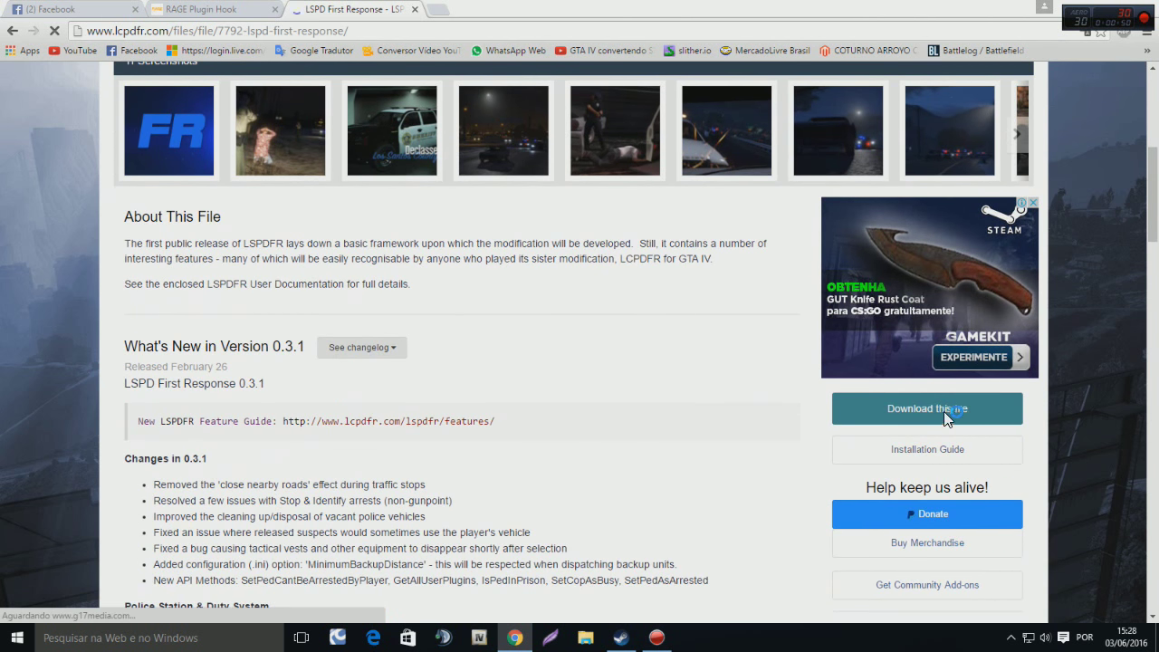
left_click(919, 408)
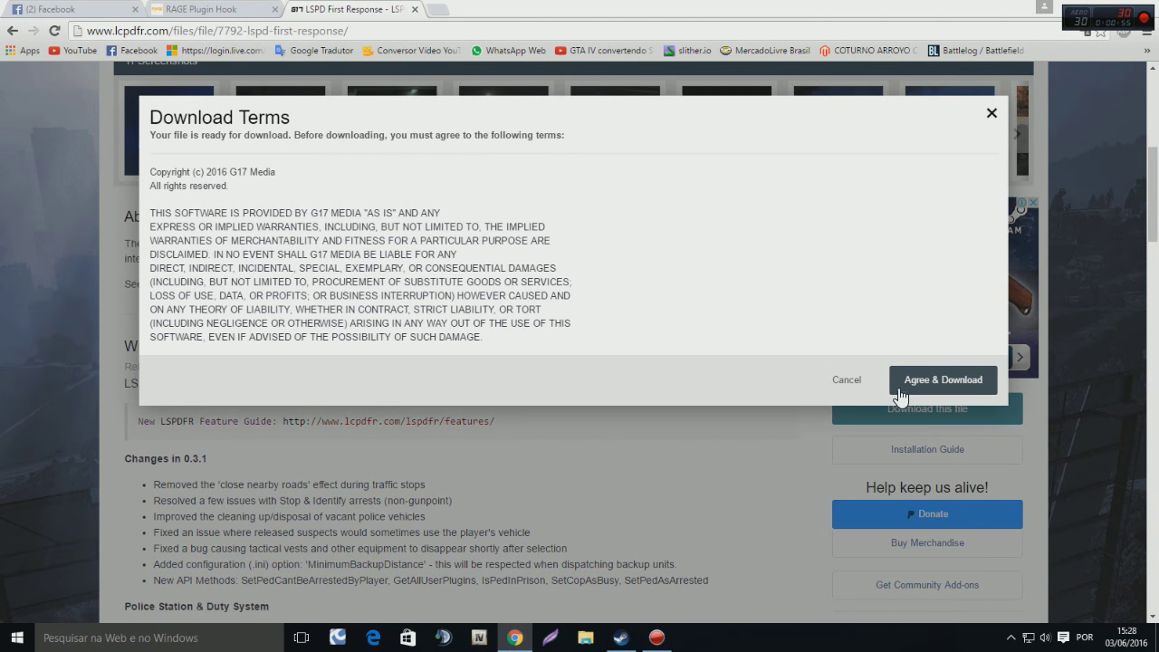
left_click(913, 386)
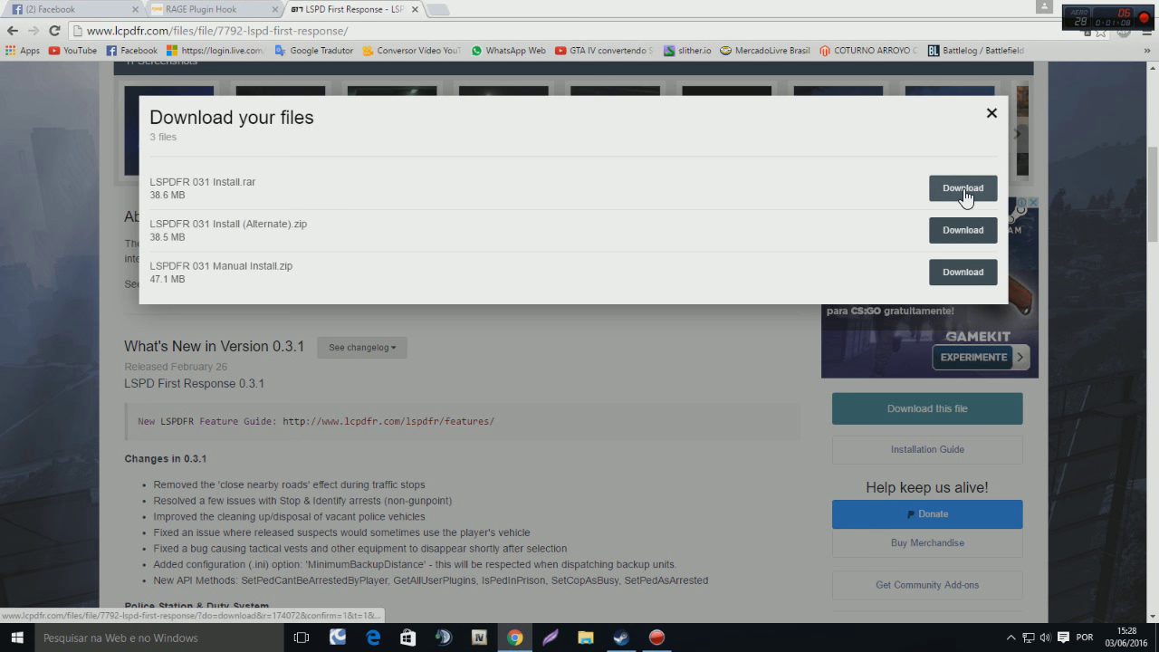
Choose the LSPDFR 031 Install.rar download, answer the "I'm not a robot" check and close the LSPDFR page
left_click(996, 198)
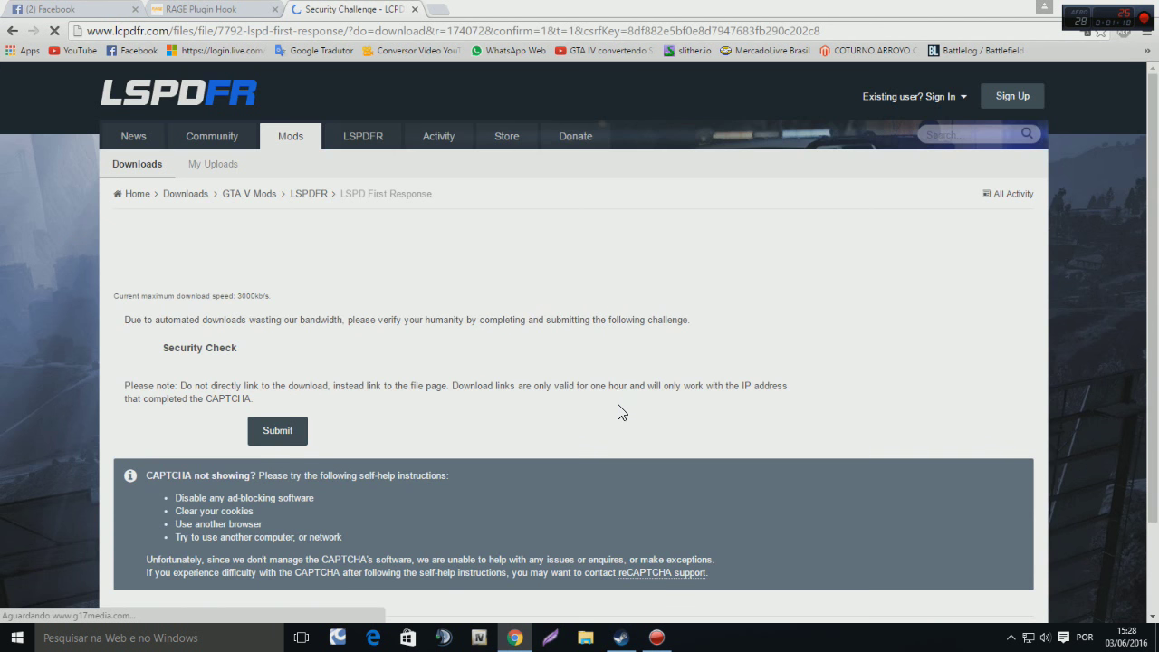
scroll(288, 435, "down", 2)
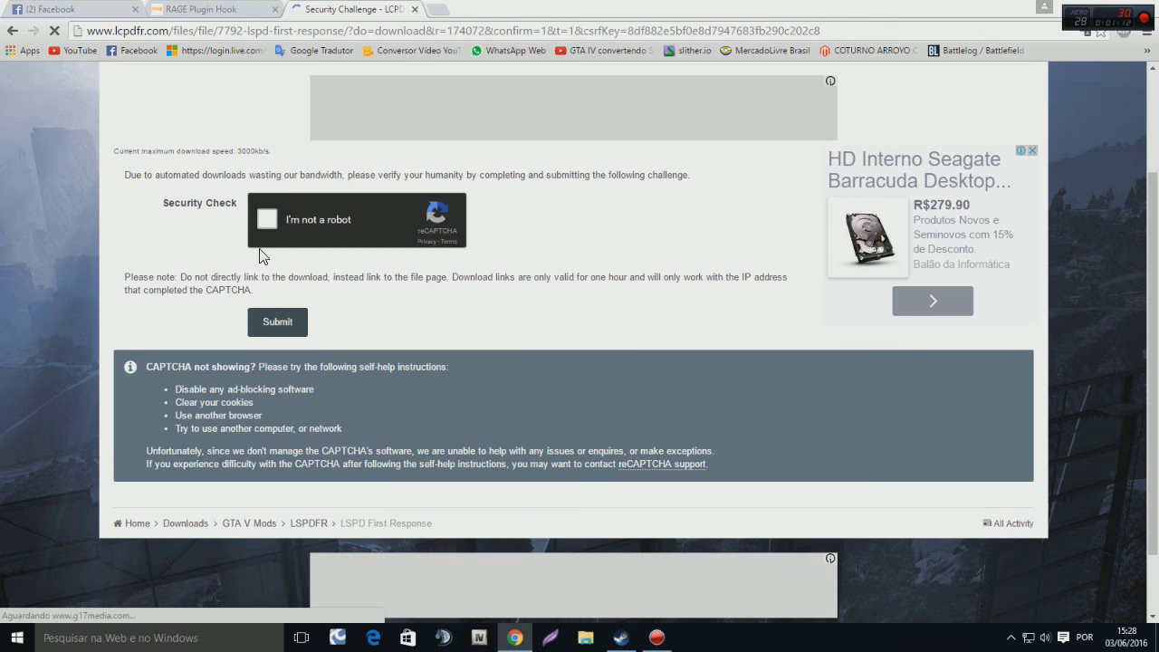
left_click(266, 229)
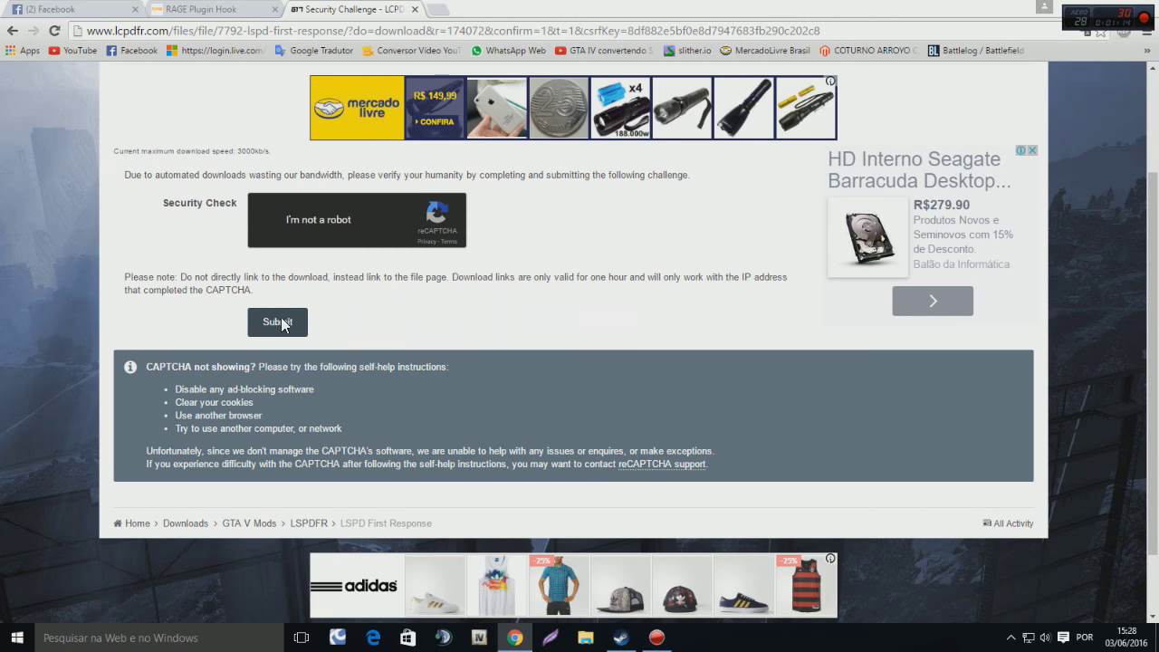
left_click(415, 9)
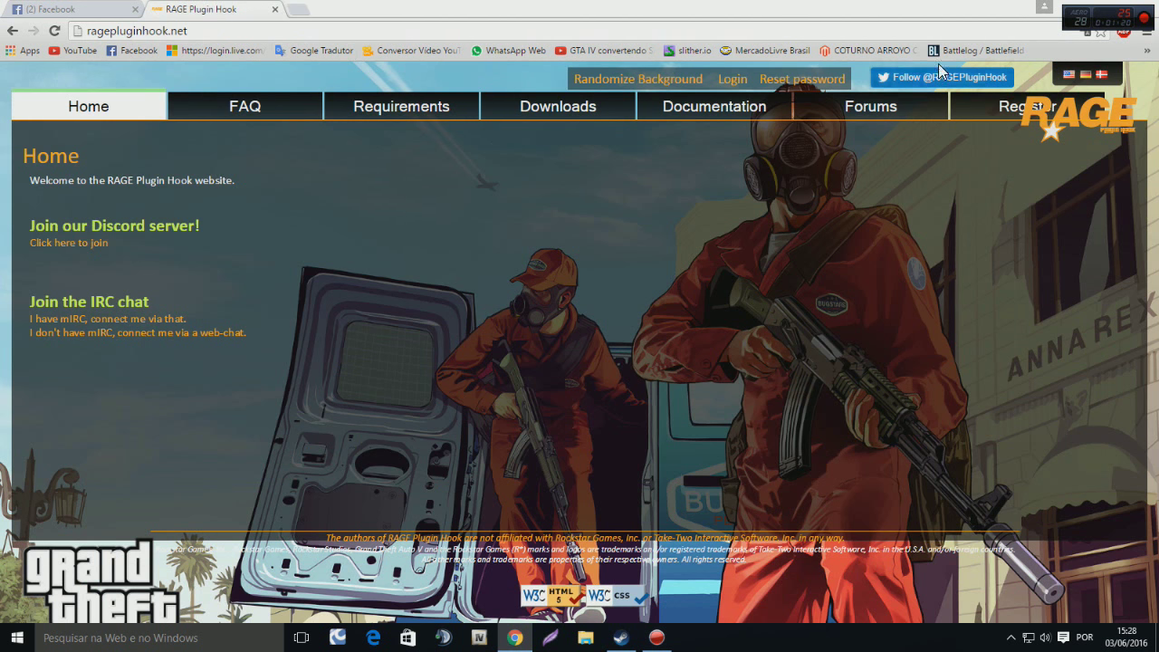
Download RAGE Plugin Hook Open Alpha 0.38.886.6940 from the Downloads page of ragepluginhook.net
double_click(869, 9)
double_click(581, 7)
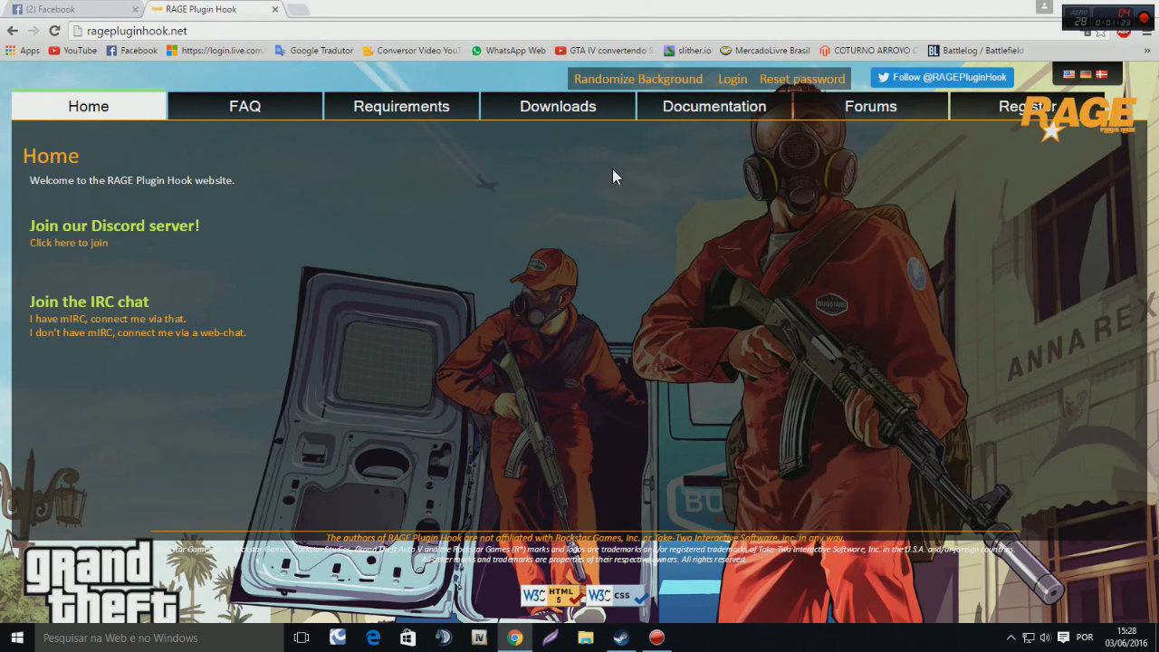
left_click(558, 107)
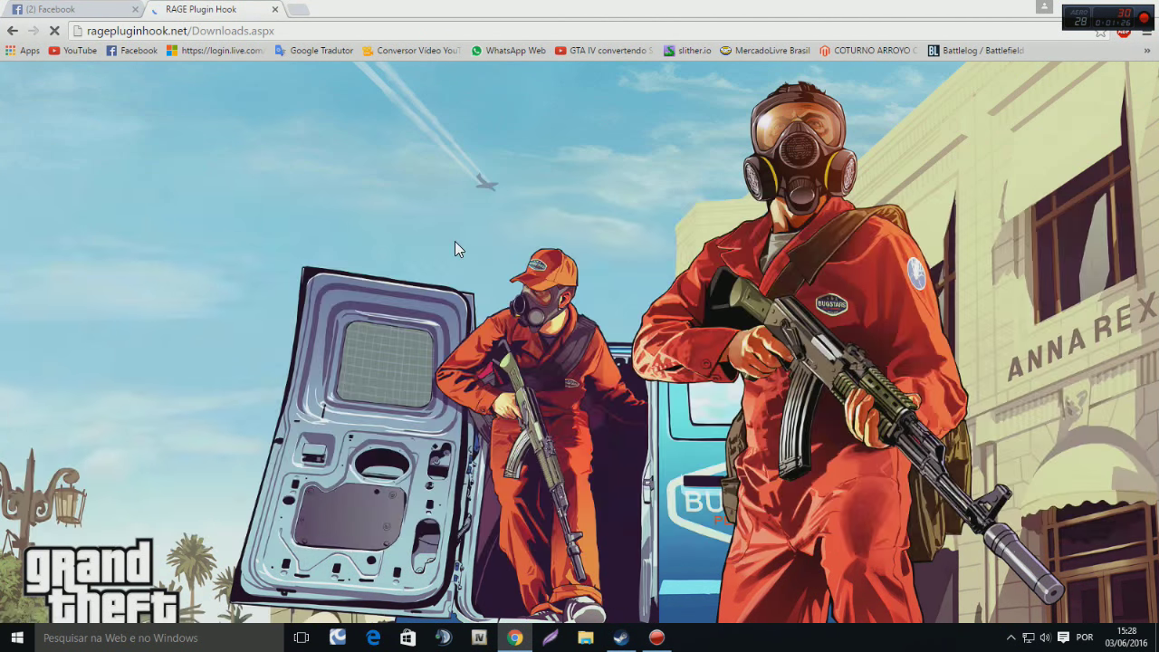
scroll(467, 319, "down", 2)
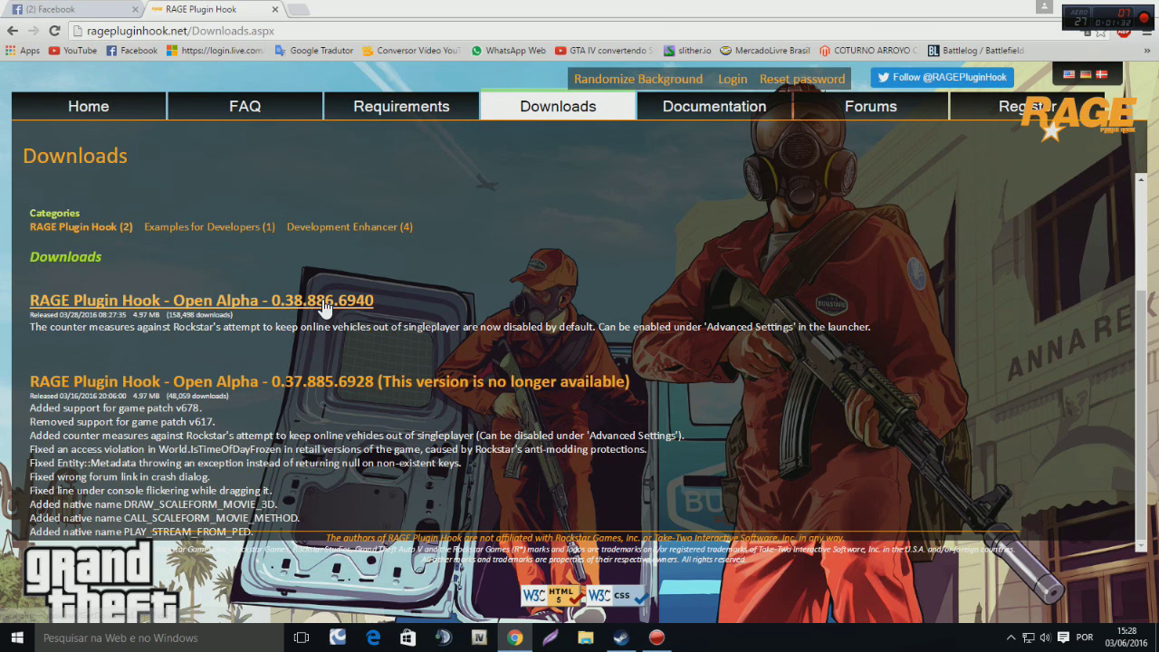
left_click(323, 299)
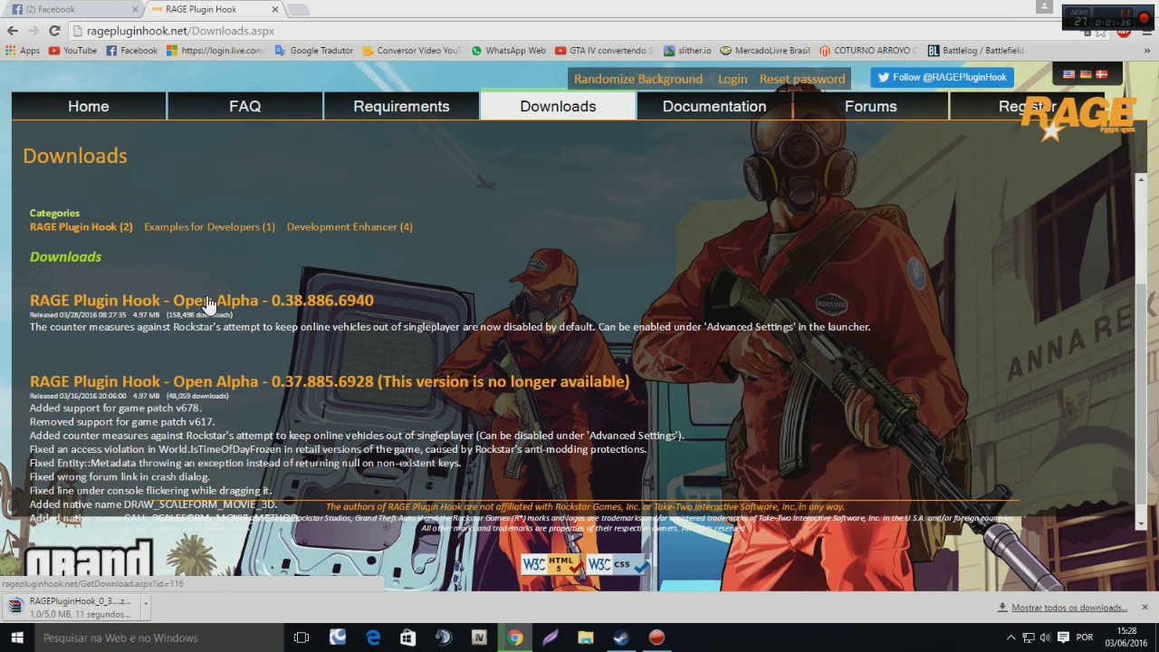
left_click_drag(292, 31, 232, 31)
left_click(344, 30)
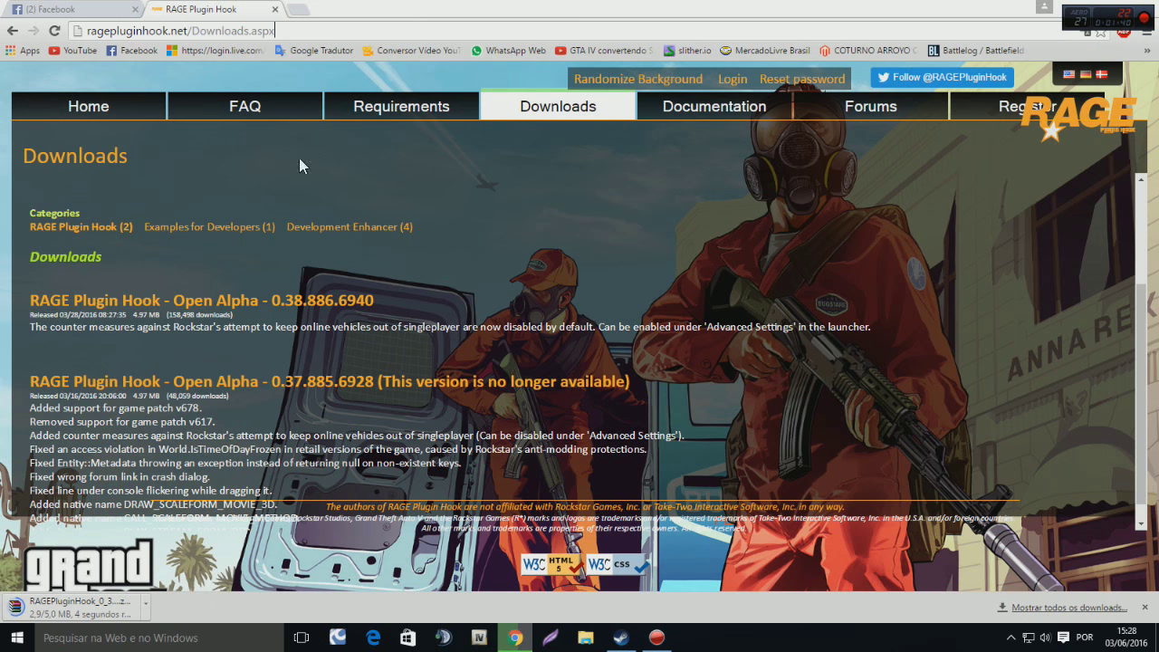
Open a File Explorer window and close the Steam chat and the Chrome window
double_click(876, 8)
left_click(875, 45)
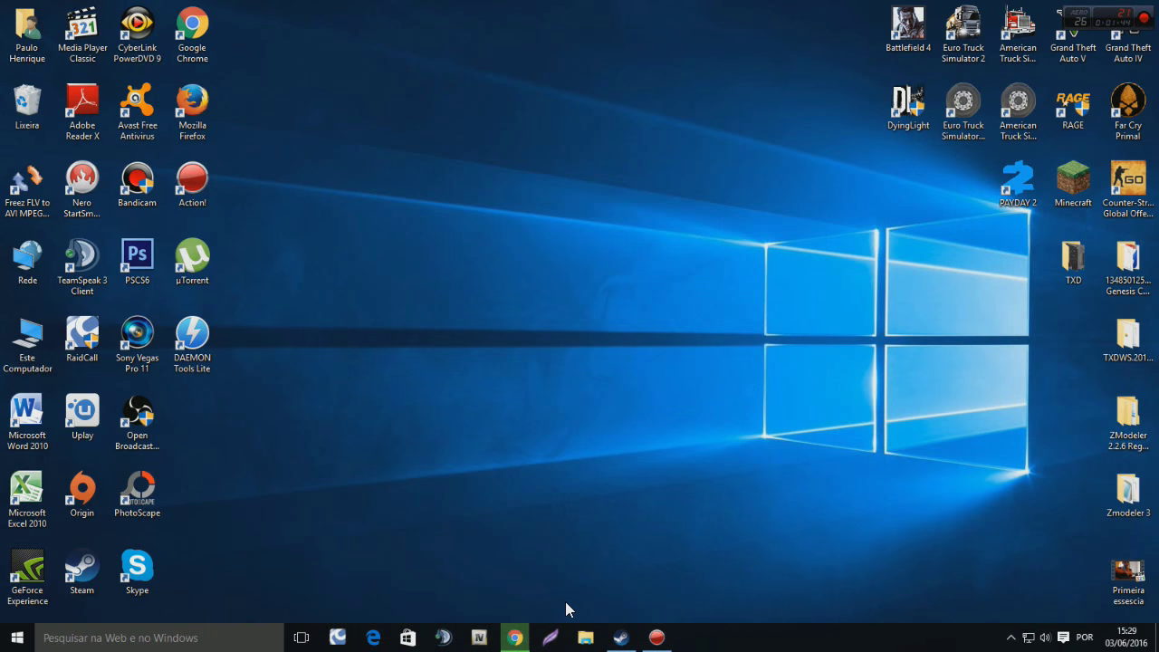
left_click(584, 638)
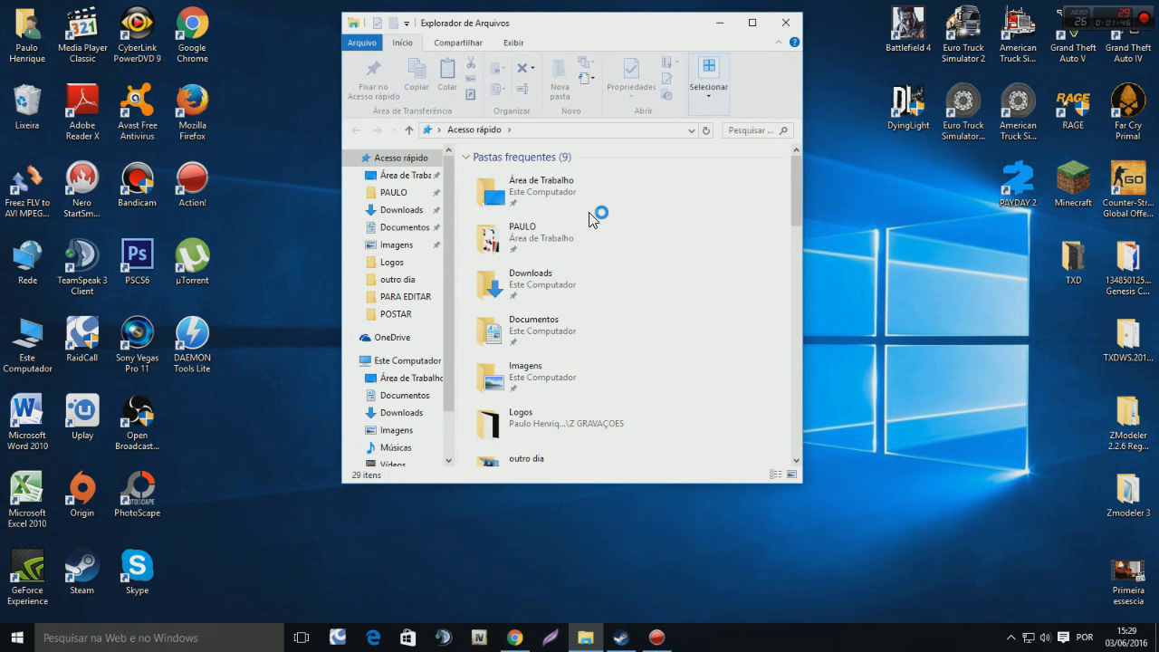
left_click(621, 639)
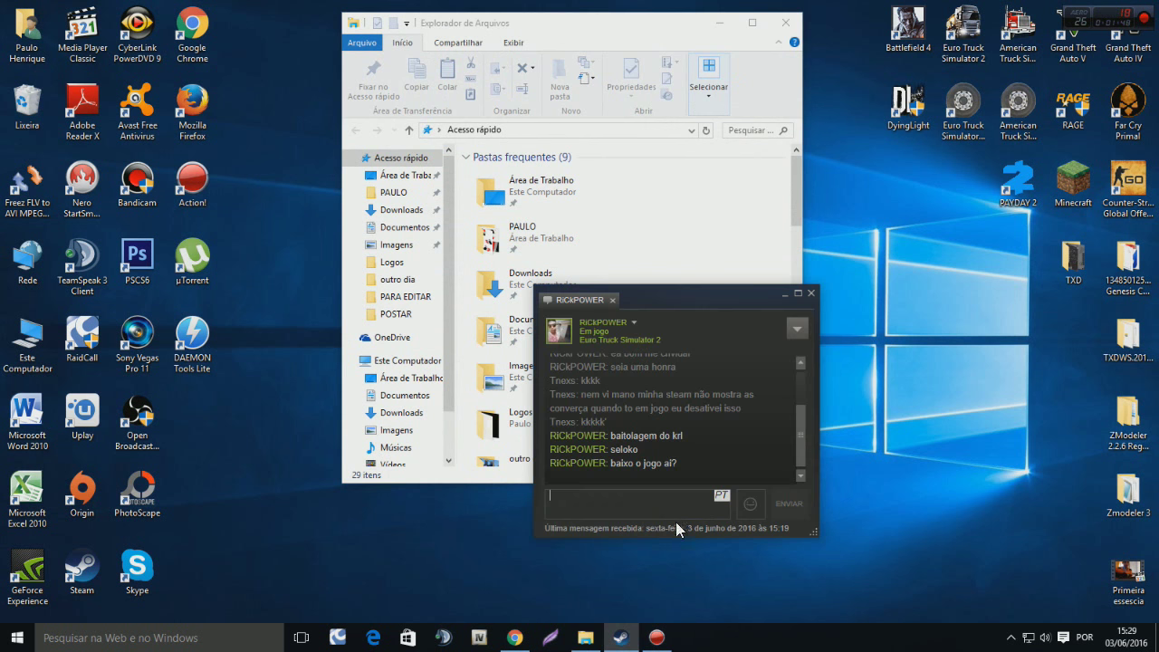
left_click(810, 294)
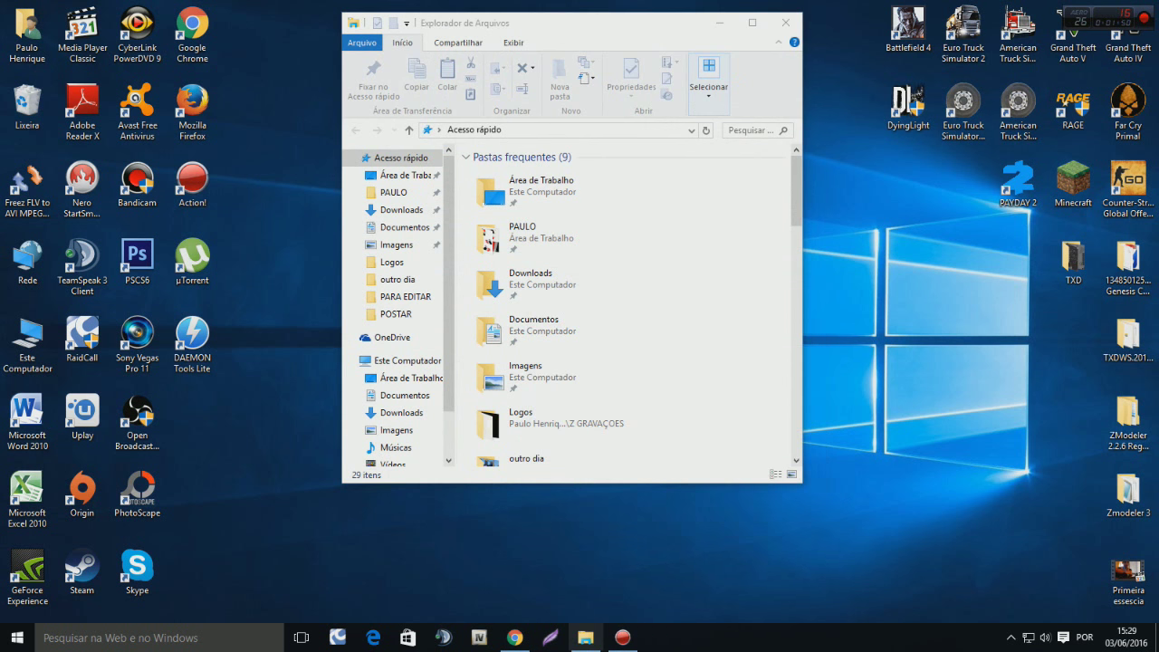
left_click(523, 632)
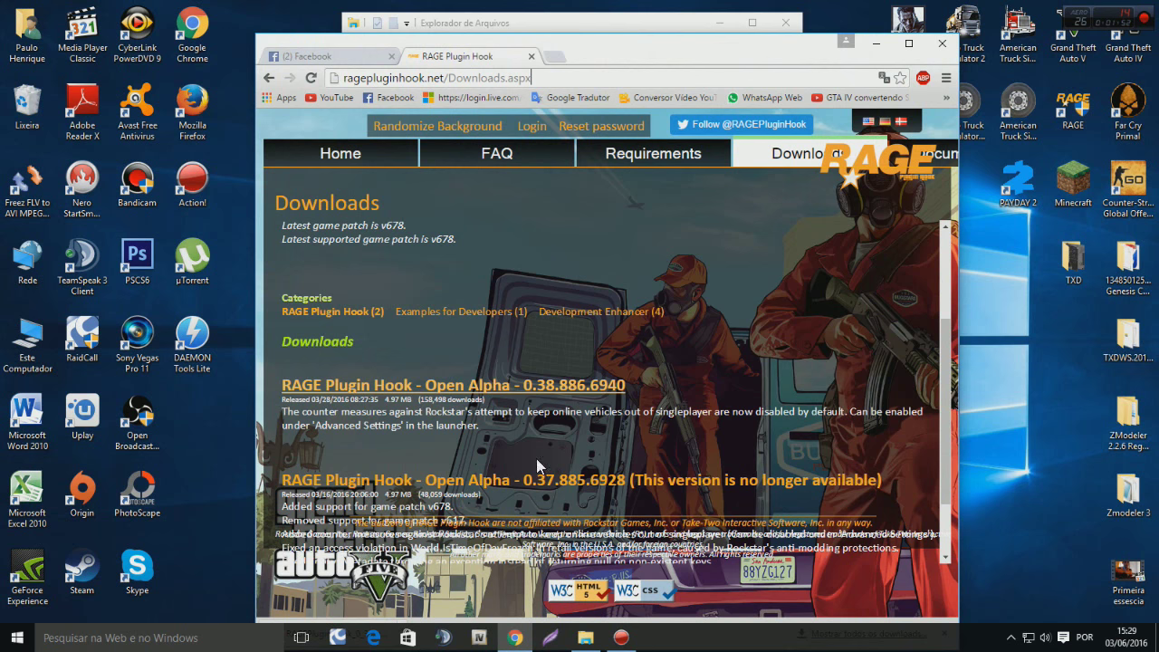
left_click(946, 45)
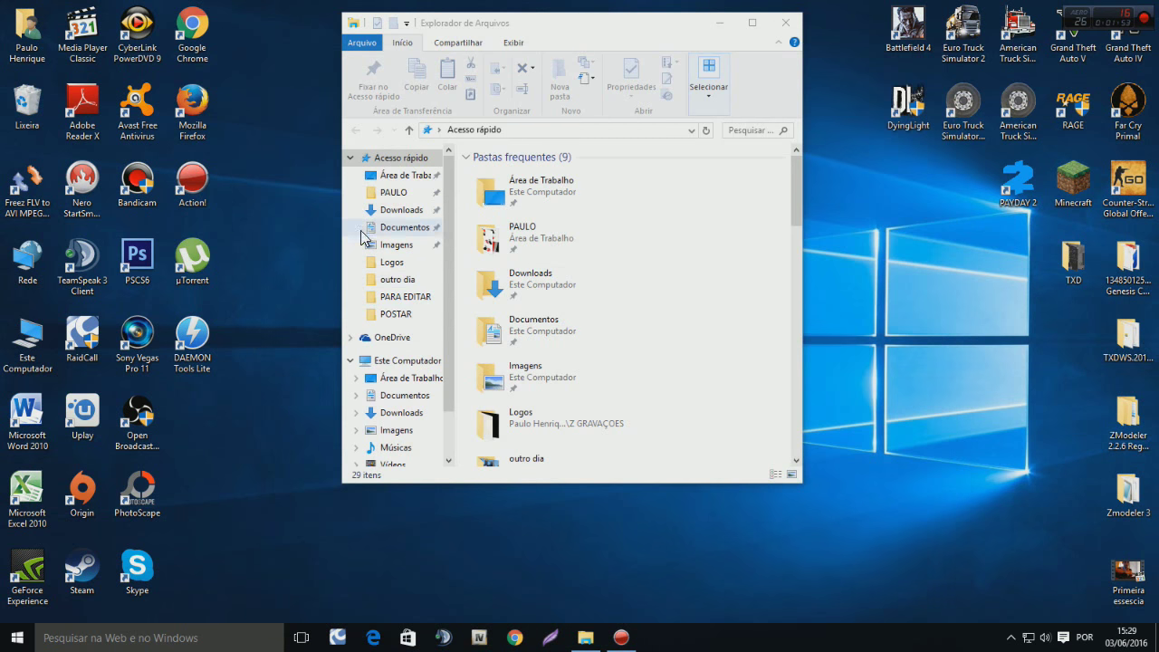
Move the RAGEPluginHook_0_38_886_6940_ALPHA archive from Downloads to the desktop and close the File Explorer window
left_click(403, 210)
scroll(761, 251, "down", 3)
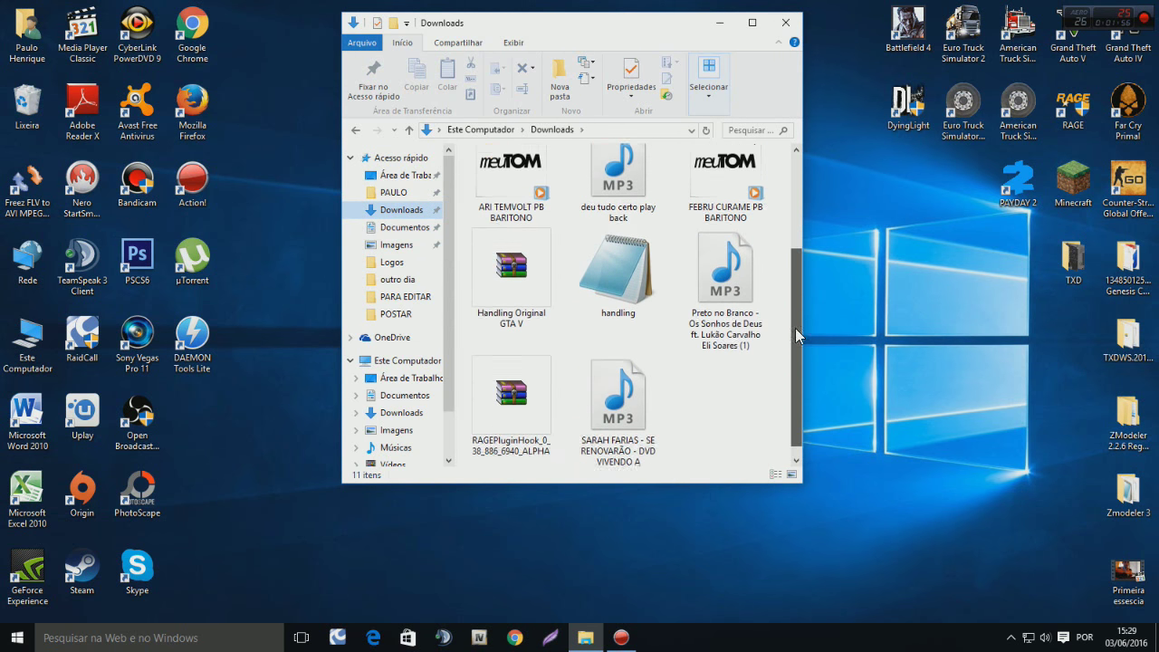
left_click_drag(519, 409, 308, 449)
left_click(780, 22)
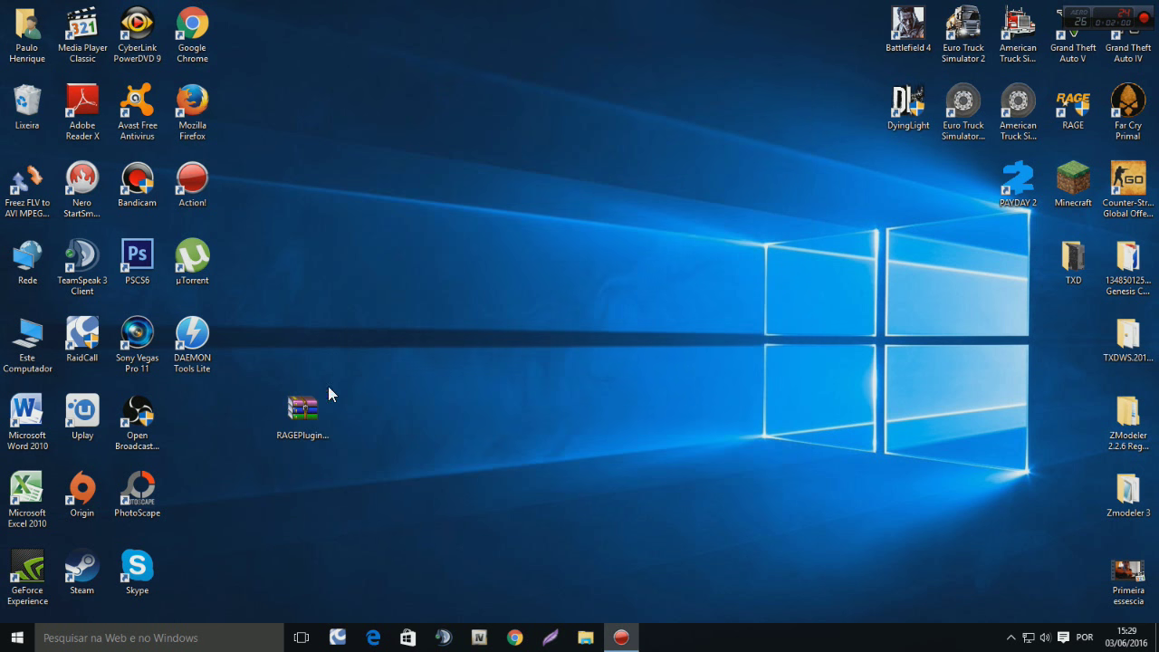
Extract the RAGEPluginHook archive into its own folder on the desktop and discard the archive to the Recycle Bin
right_click(303, 408)
left_click(427, 143)
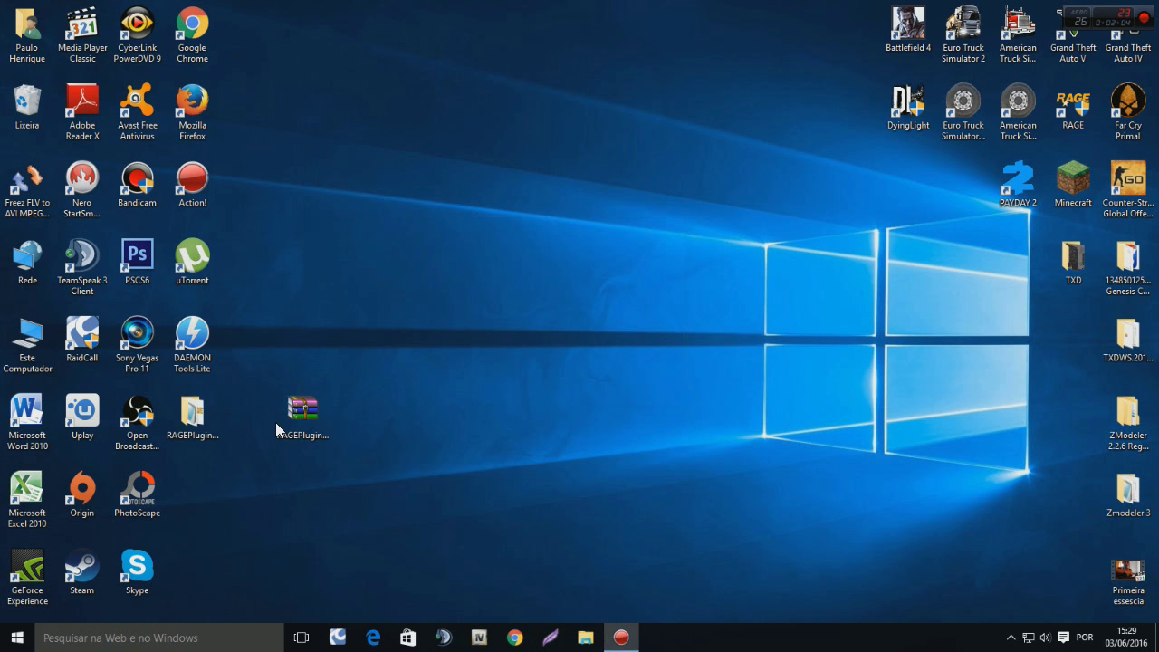
left_click_drag(700, 94, 27, 104)
Move the extracted RAGEPluginHook folder to the upper area of the desktop and delete the Readme file inside it
left_click_drag(197, 422, 816, 49)
double_click(788, 34)
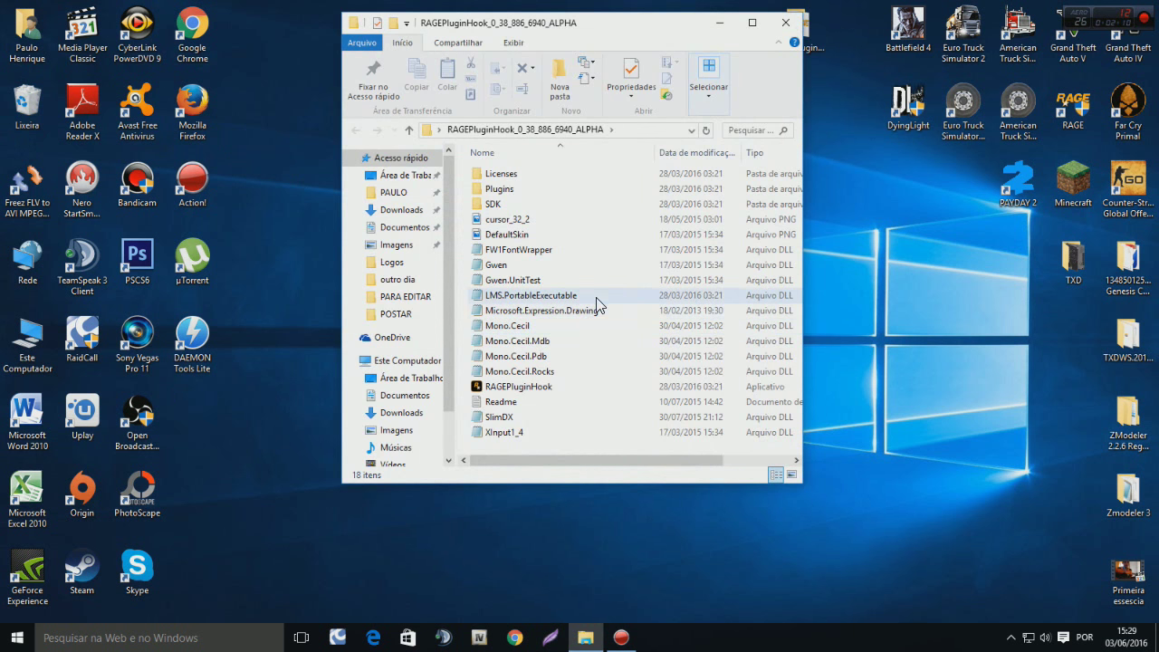
left_click(507, 404)
right_click(511, 403)
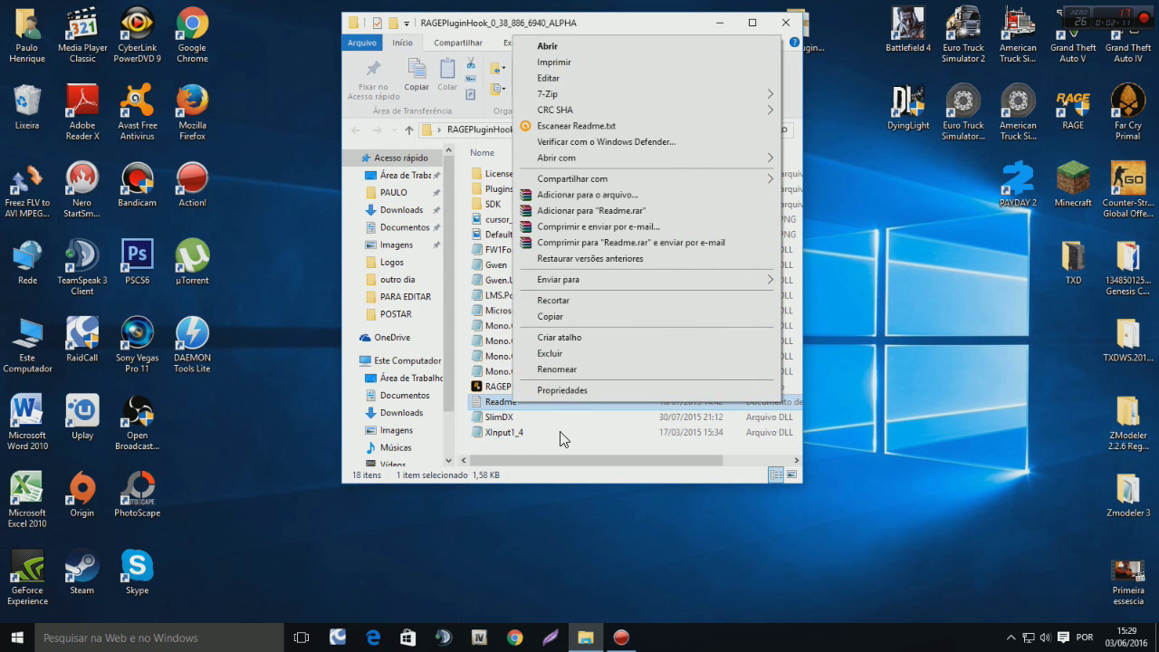
left_click(569, 360)
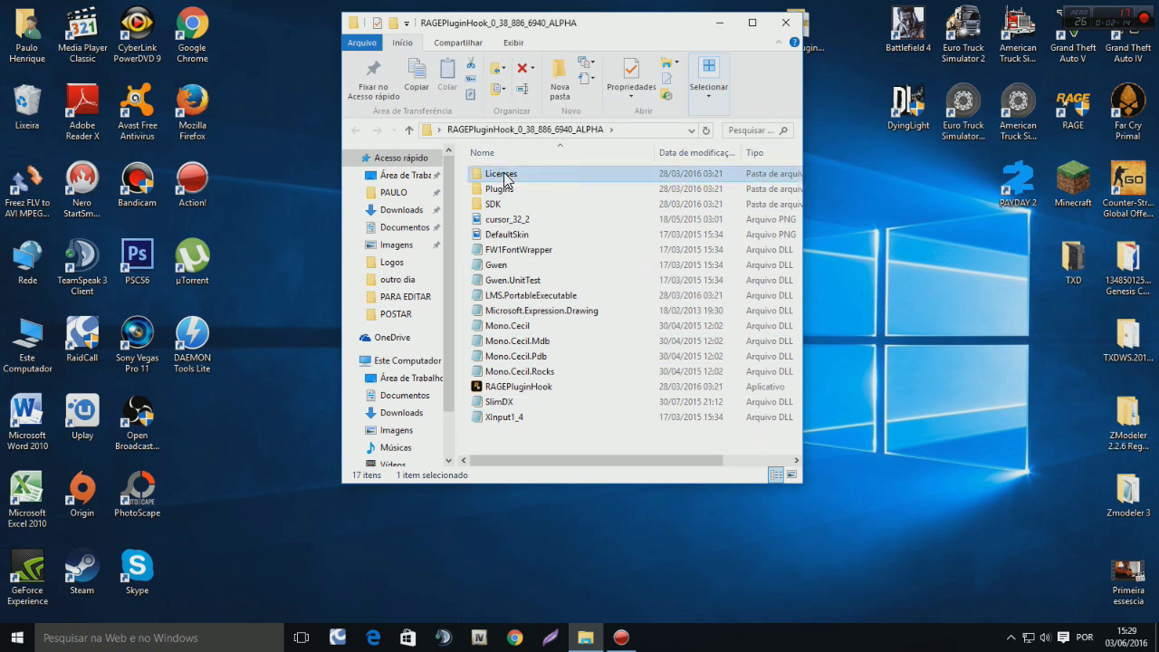
Look inside the Licenses folder and return to the RAGEPluginHook_0_38_886_6940_ALPHA folder
double_click(498, 173)
left_click(357, 131)
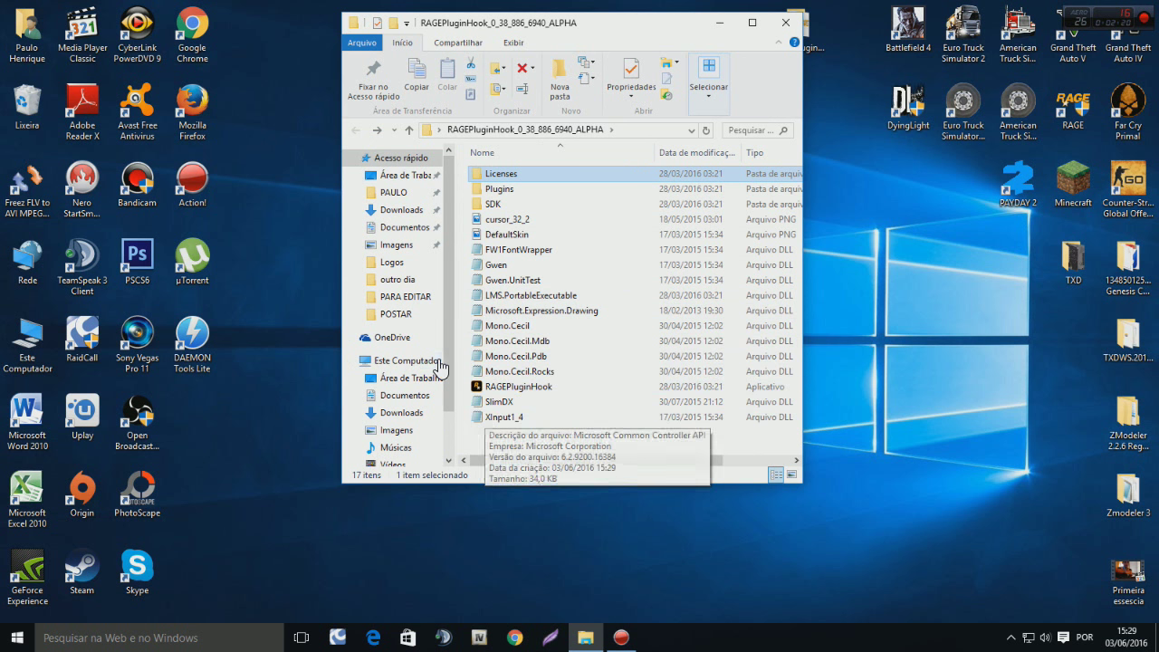
Empty the Recycle Bin and confirm the permanent deletion of its contents
right_click(18, 111)
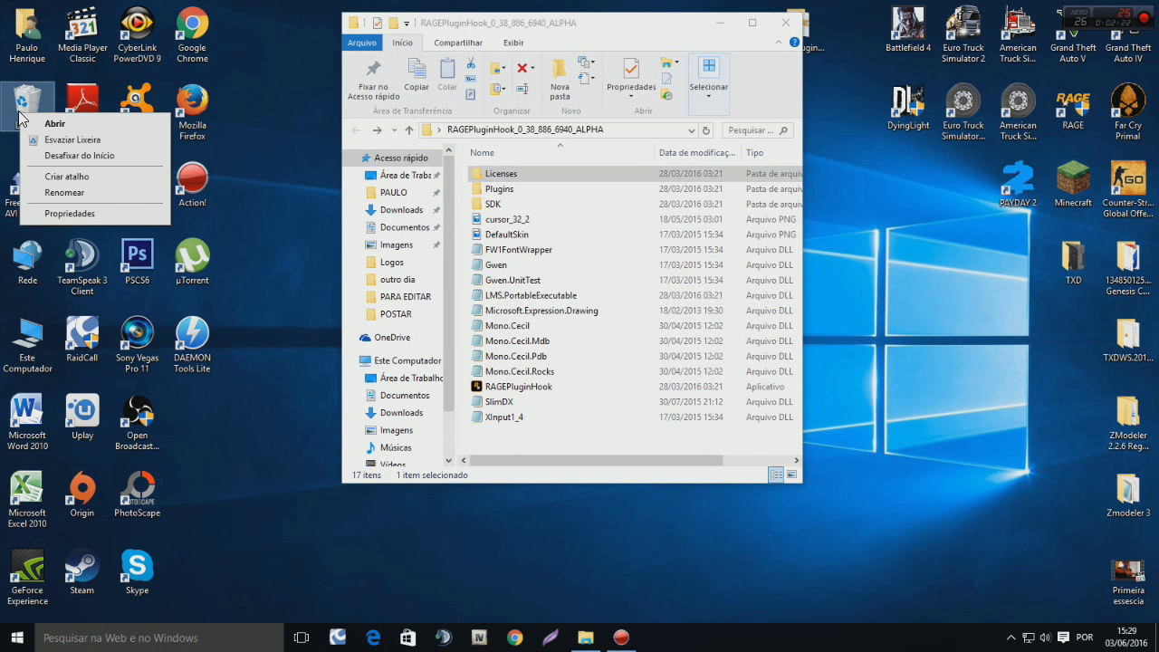
left_click(68, 141)
left_click(635, 331)
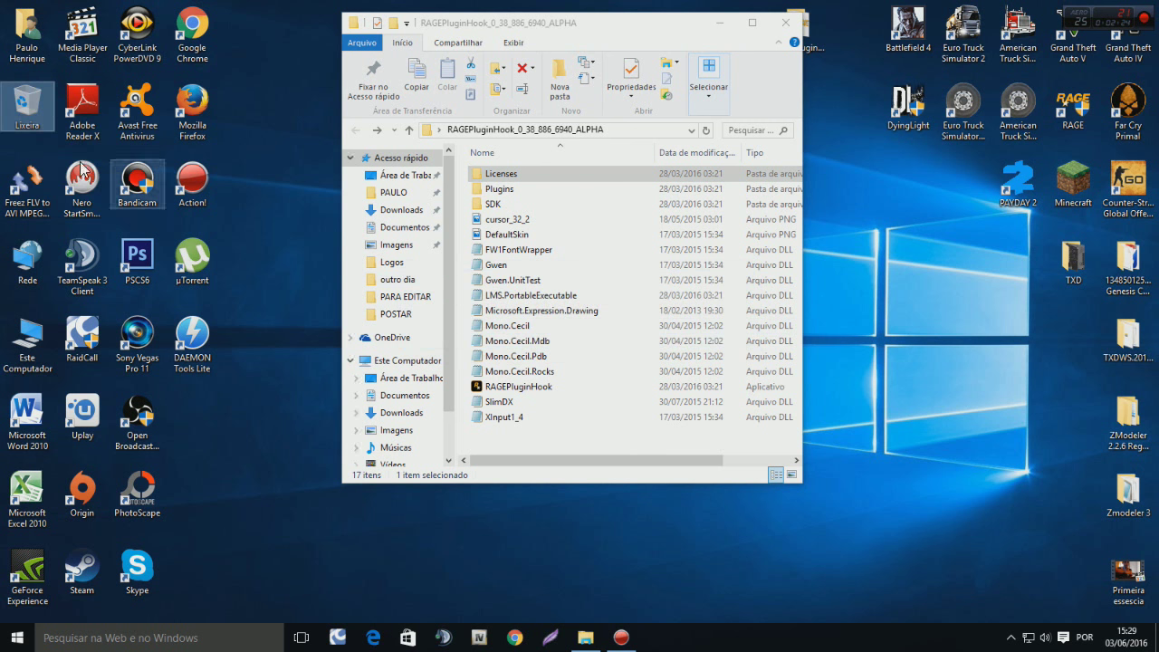
Move the RAGEPluginHook_0_38_886_6940_ALPHA window out of the way and open Este Computador in a maximized window
double_click(24, 36)
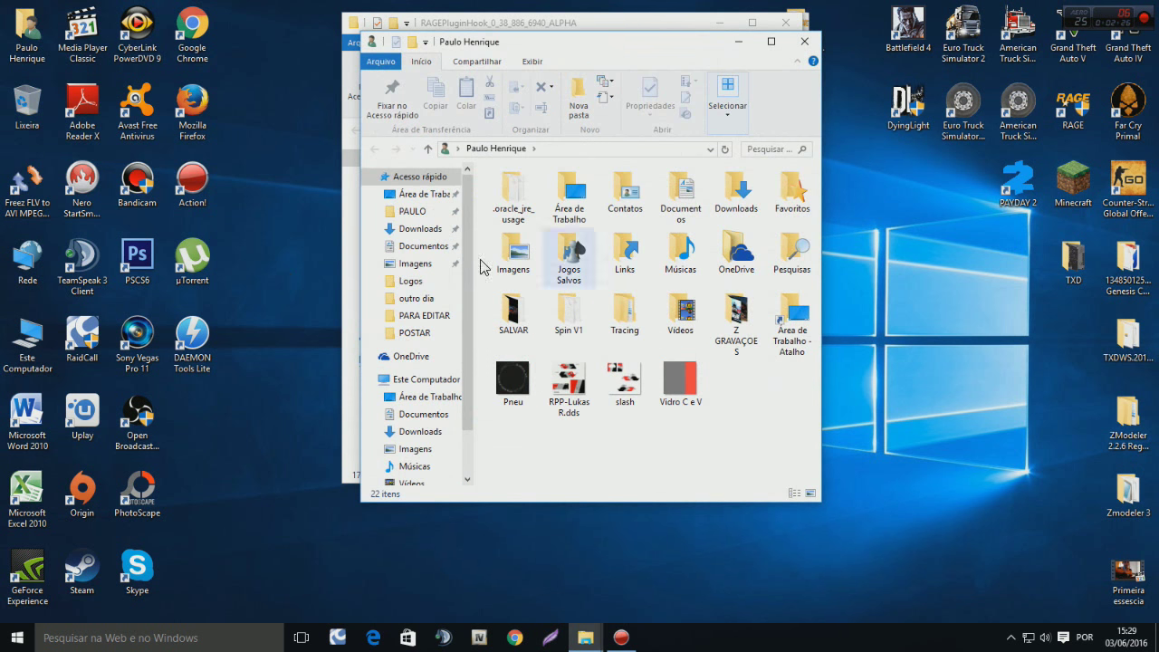
left_click(803, 41)
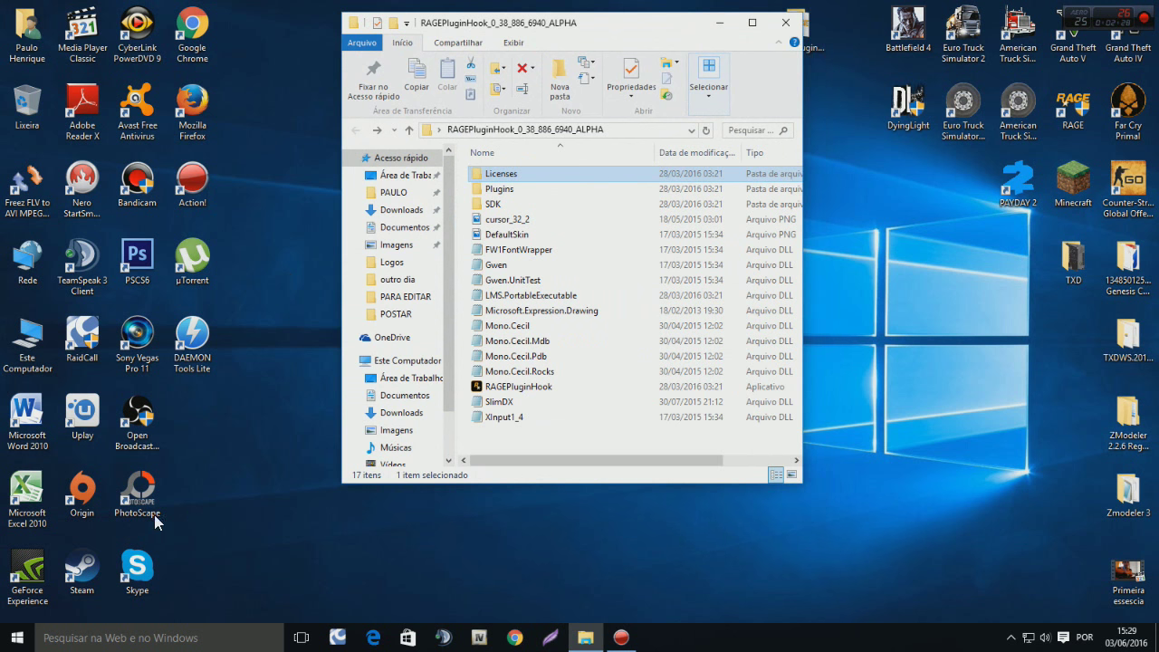
left_click_drag(640, 31, 993, 23)
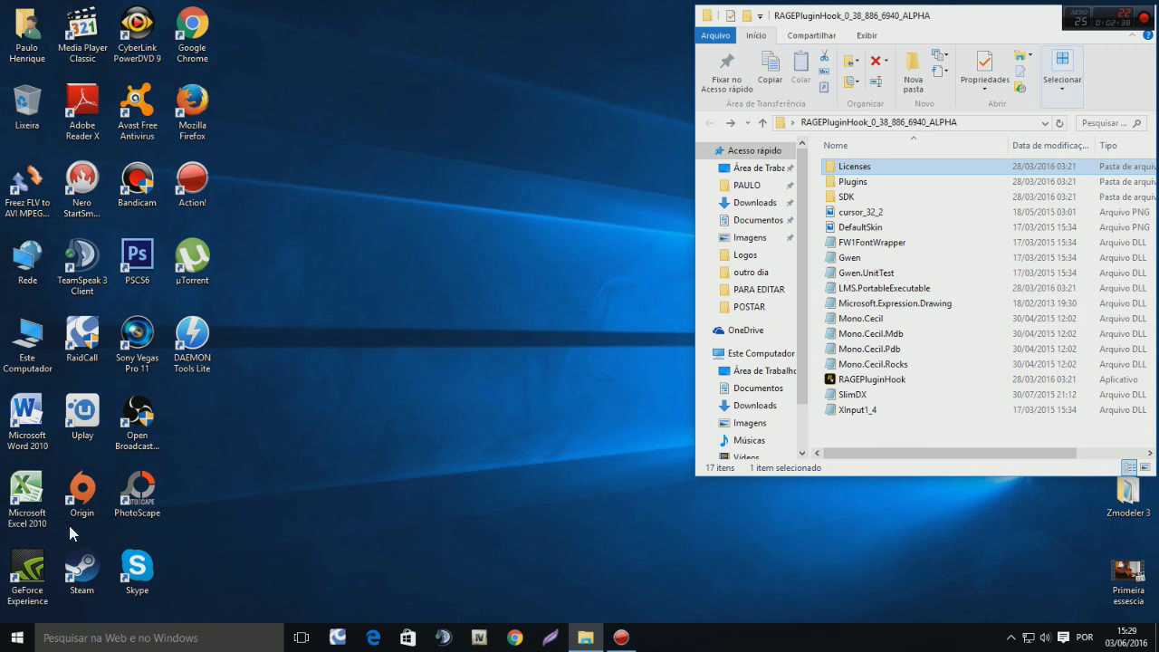
double_click(29, 348)
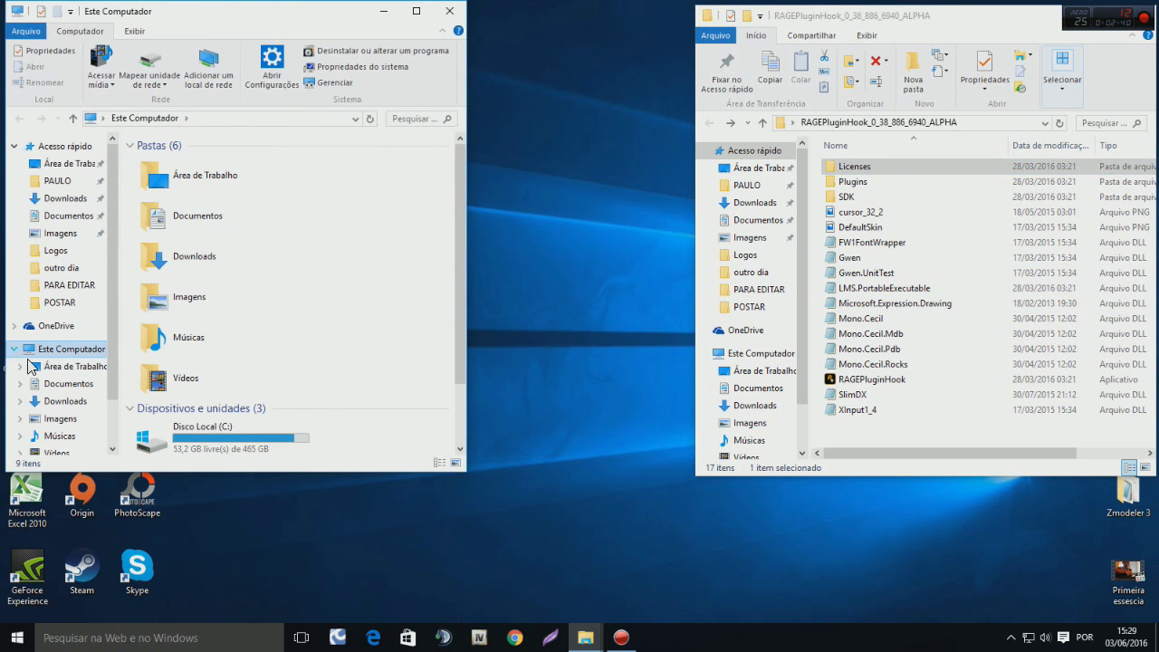
left_click(416, 11)
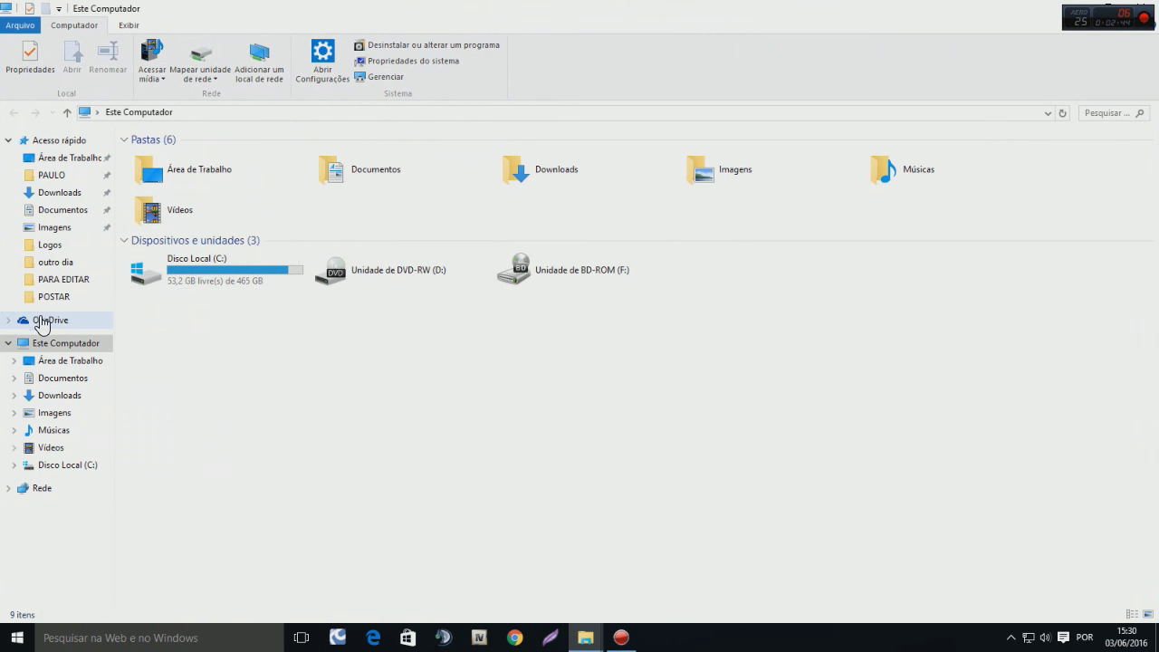
Browse from Disco Local (C:) through Arquivos de Programas (x86) and Steam to the steamapps folder
double_click(208, 272)
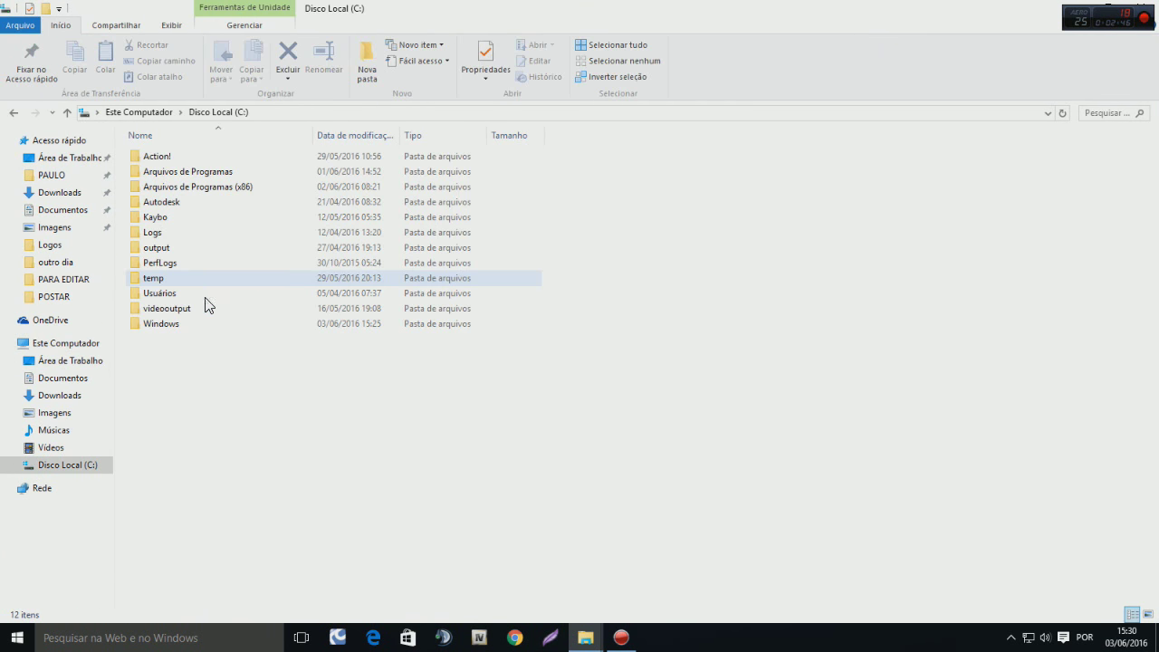
double_click(225, 189)
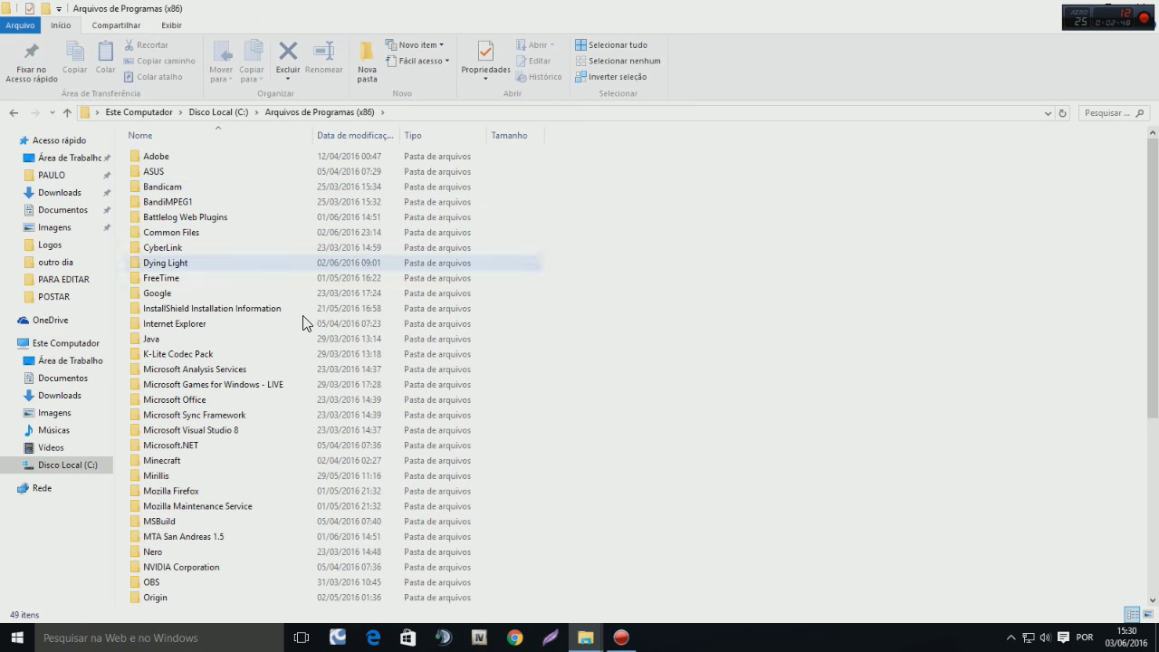
scroll(299, 453, "down", 7)
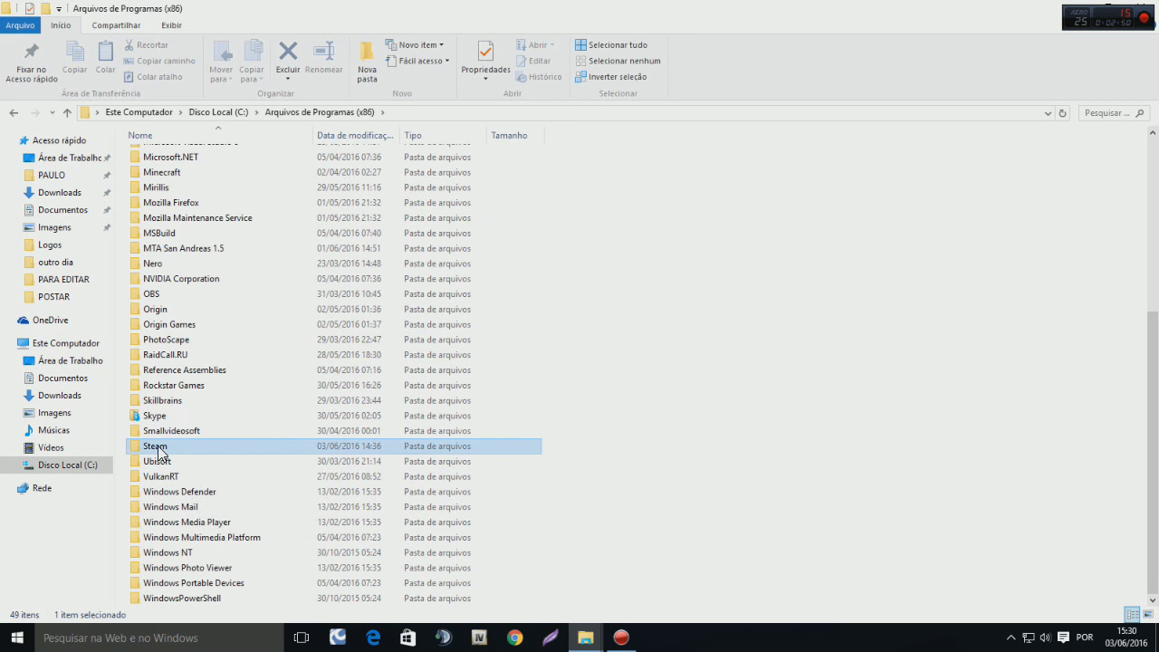
double_click(228, 446)
scroll(195, 501, "down", 2)
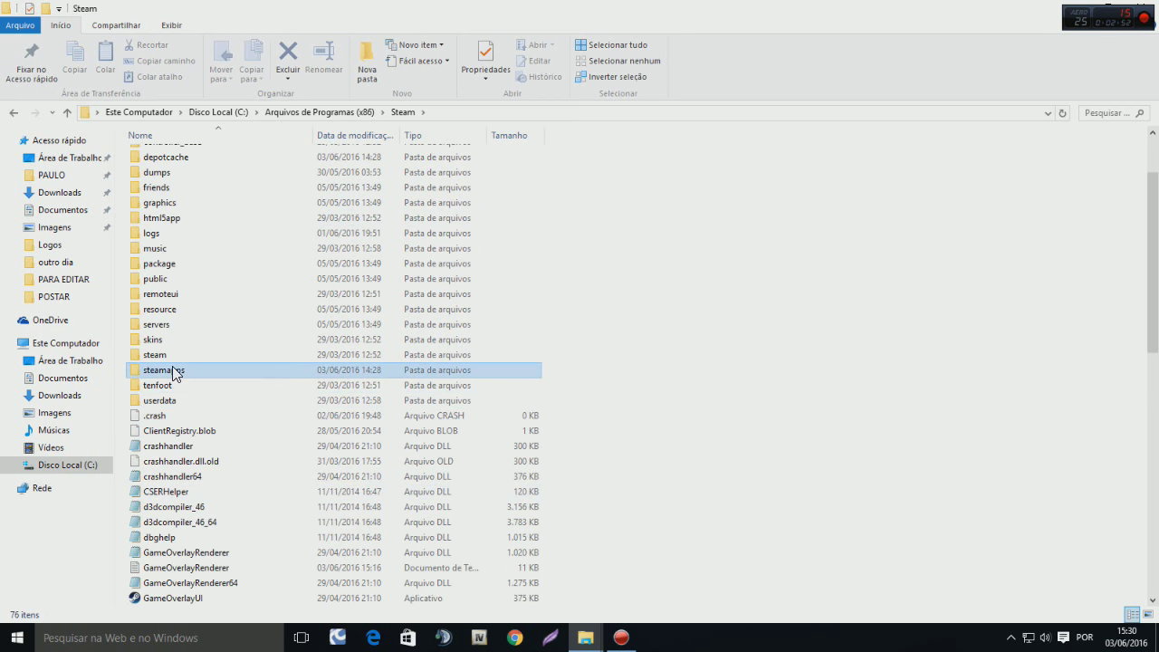
double_click(173, 371)
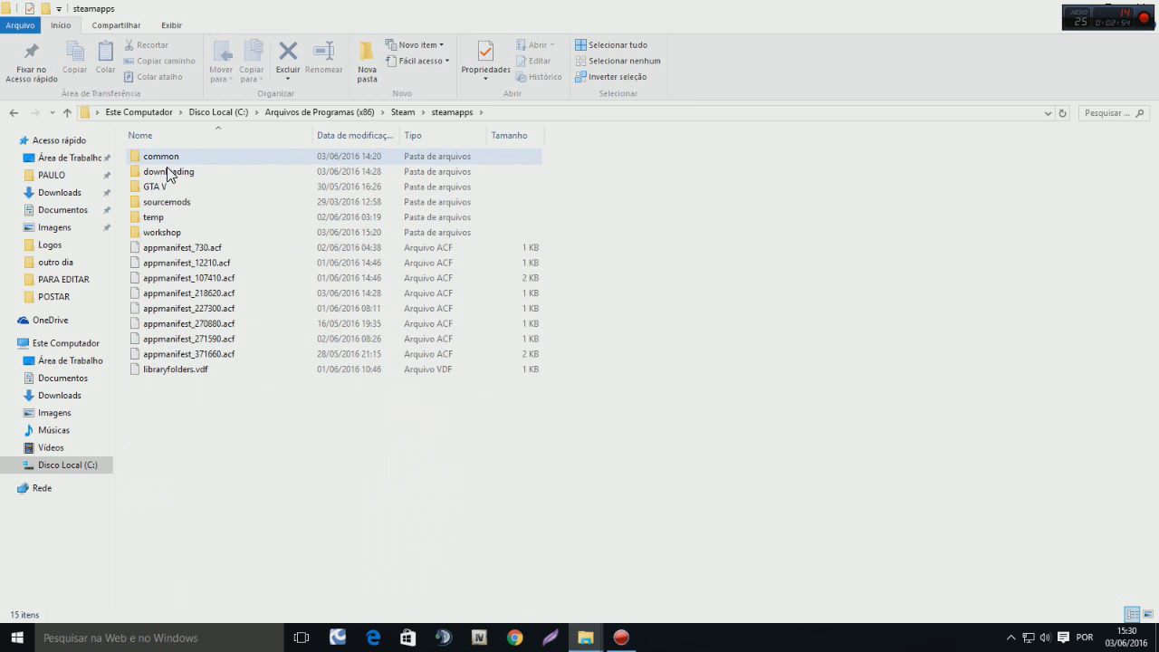
Examine the contents of the GTA V and common folders inside steamapps and return to steamapps
double_click(154, 191)
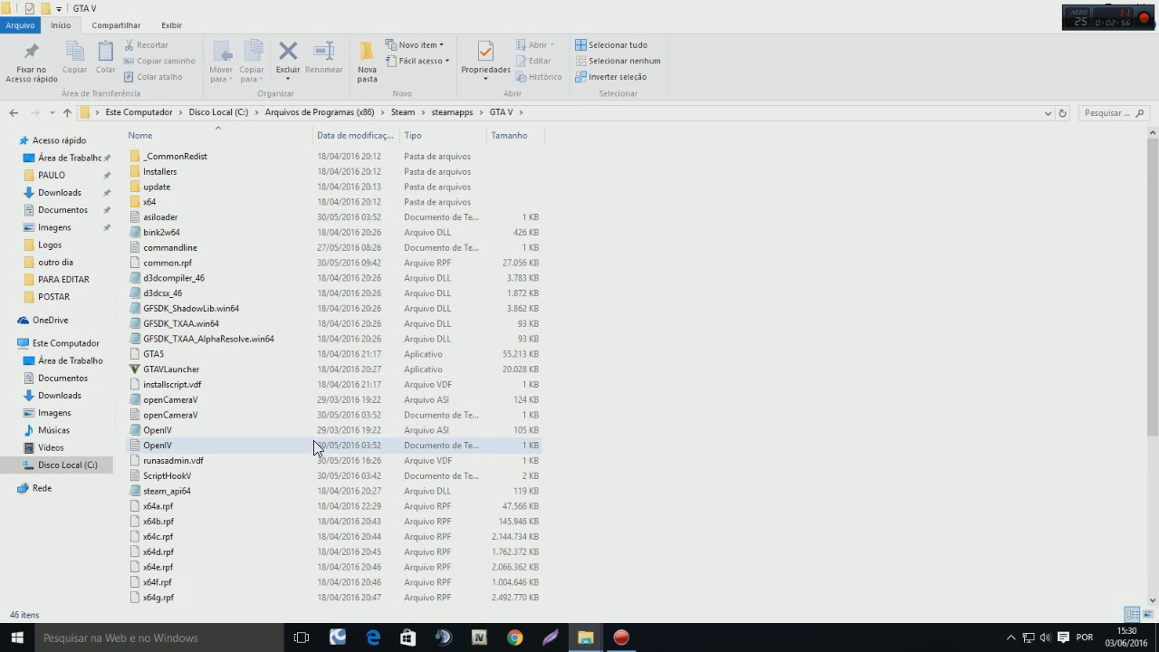
scroll(316, 466, "down", 5)
scroll(299, 299, "up", 5)
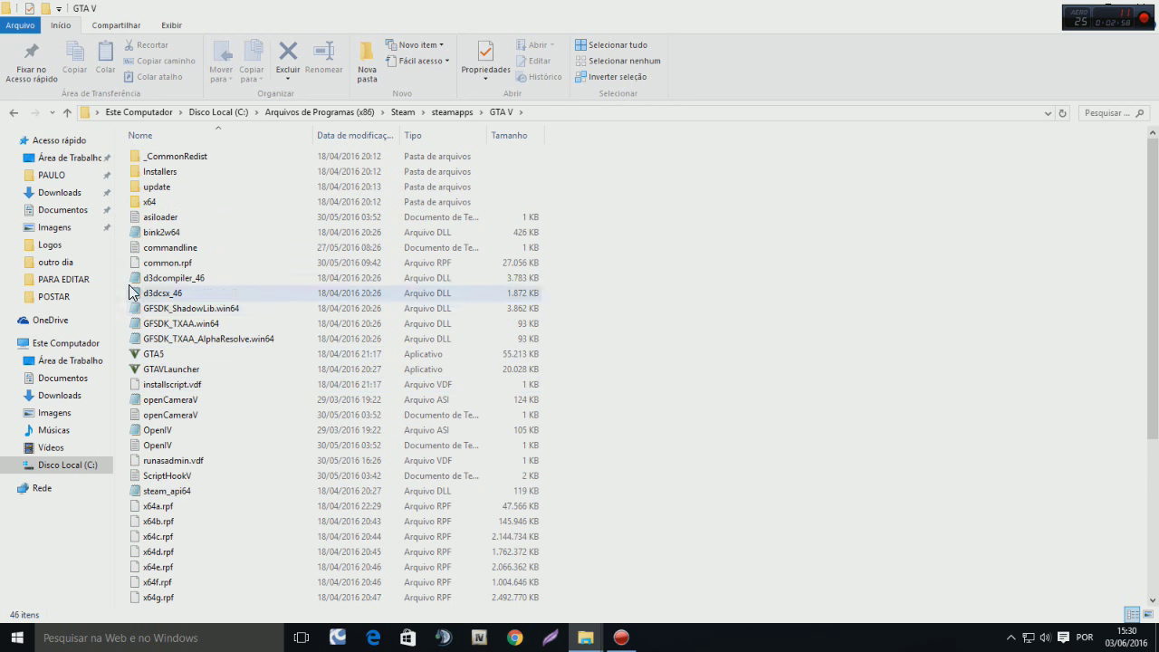
left_click(14, 112)
double_click(161, 155)
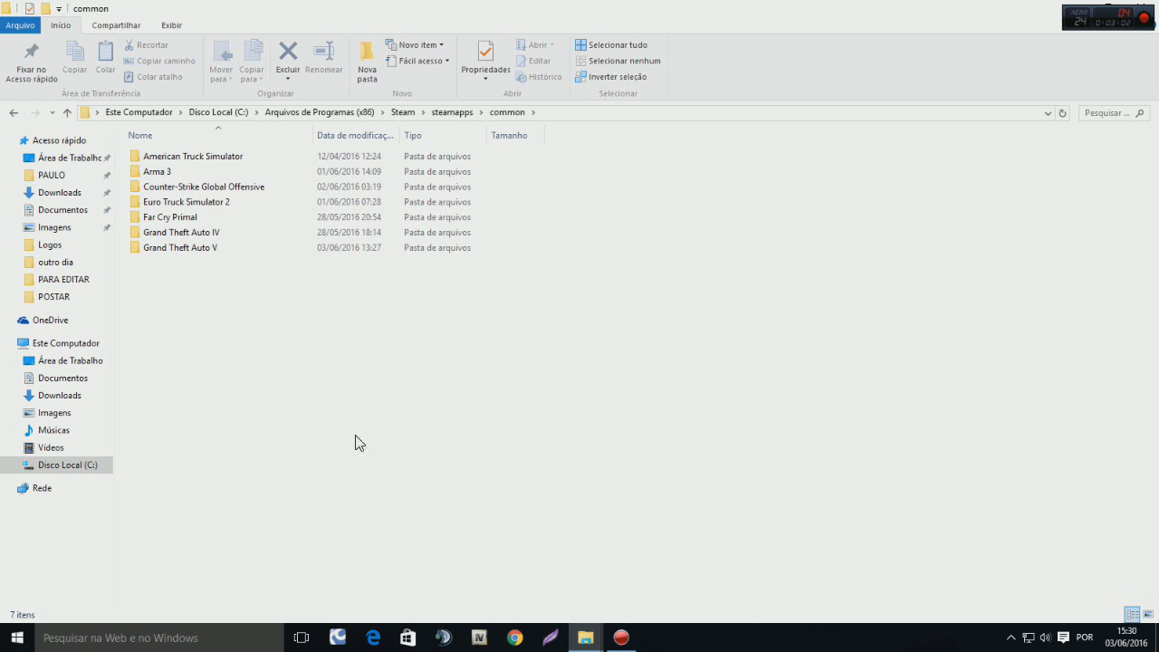
left_click(13, 112)
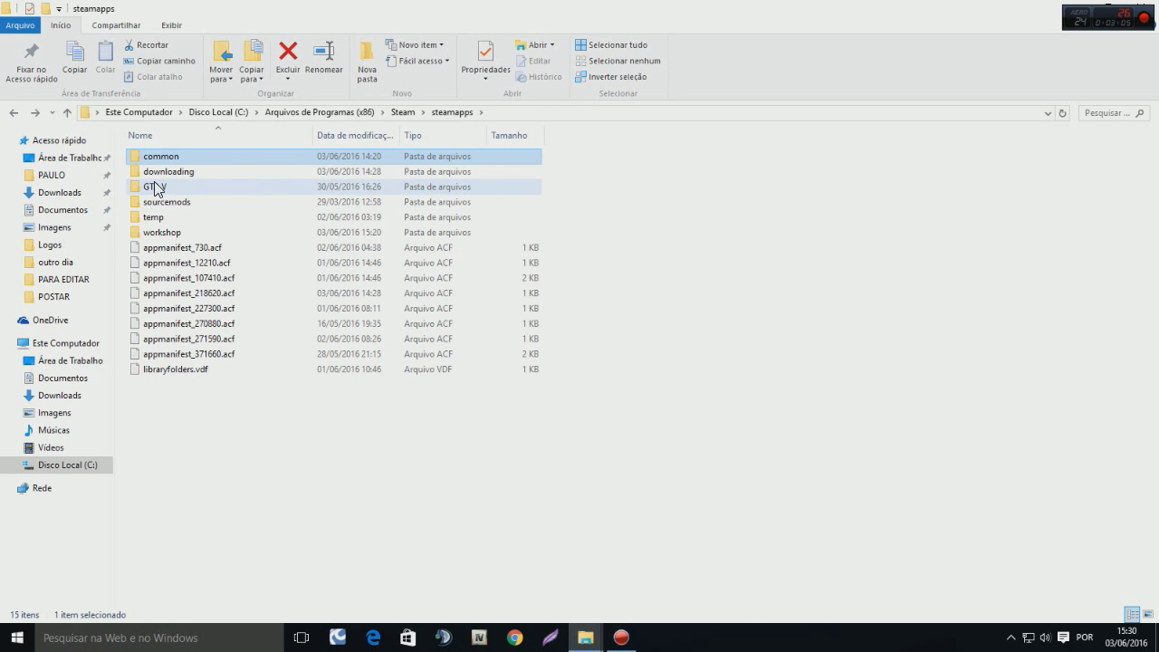
left_click(156, 189)
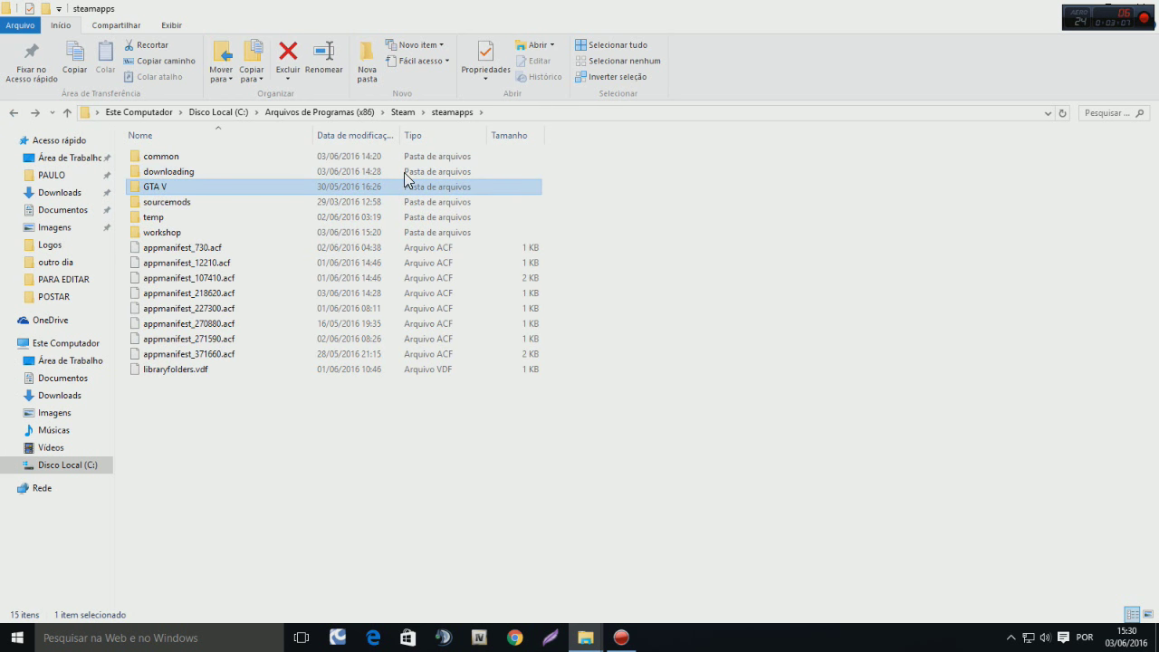
double_click(158, 188)
scroll(278, 474, "down", 2)
scroll(235, 489, "down", 4)
scroll(186, 486, "up", 5)
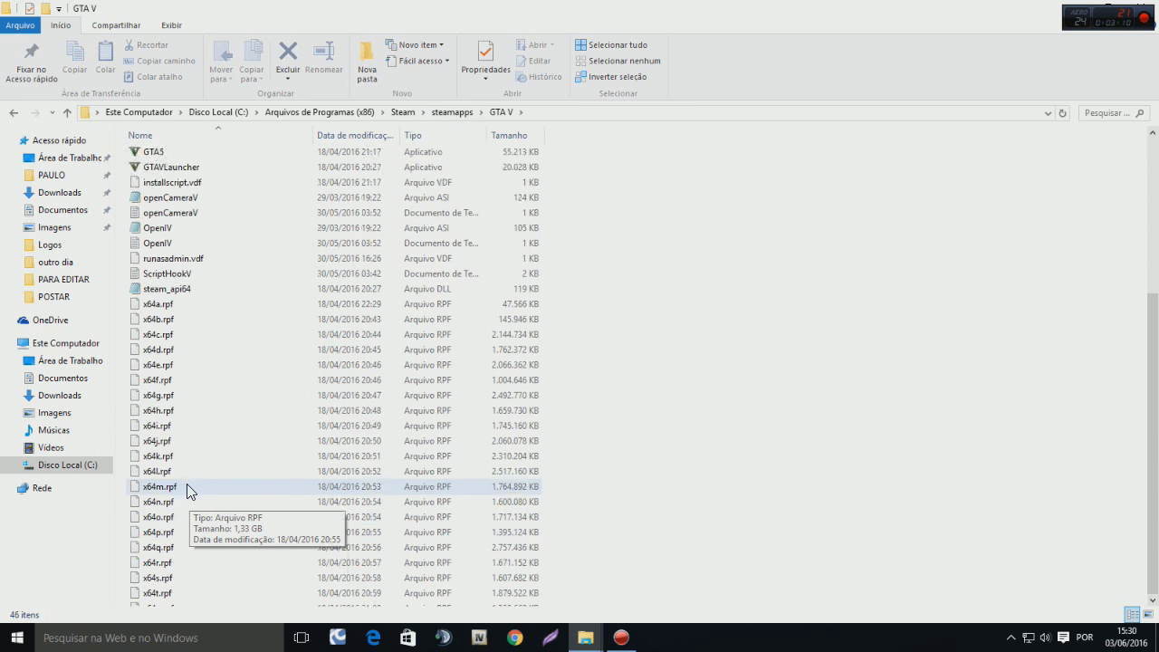
left_click(11, 114)
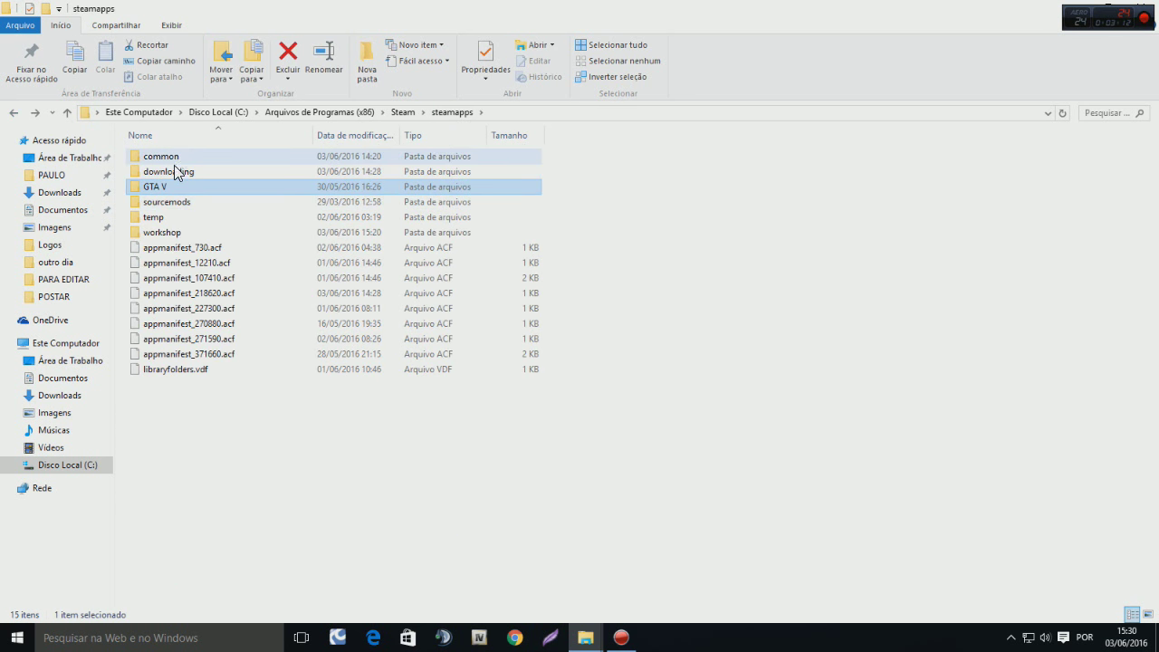
Open the Grand Theft Auto V folder inside common and place its window beside the RAGEPluginHook_0_38_886_6940_ALPHA window
double_click(174, 155)
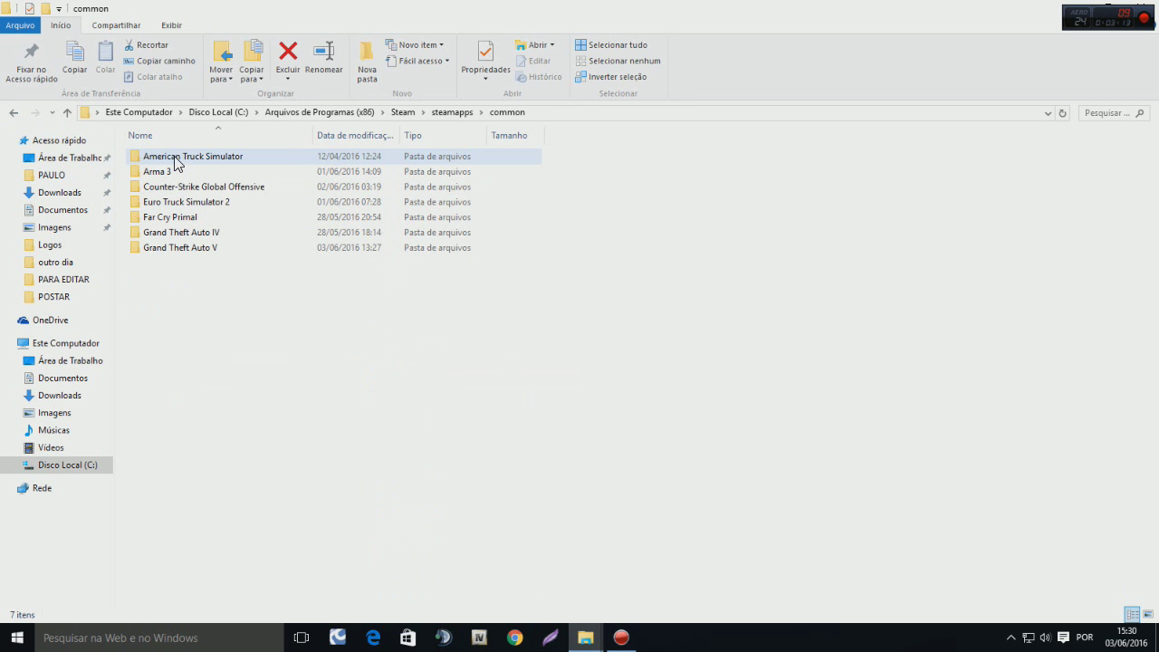
double_click(211, 248)
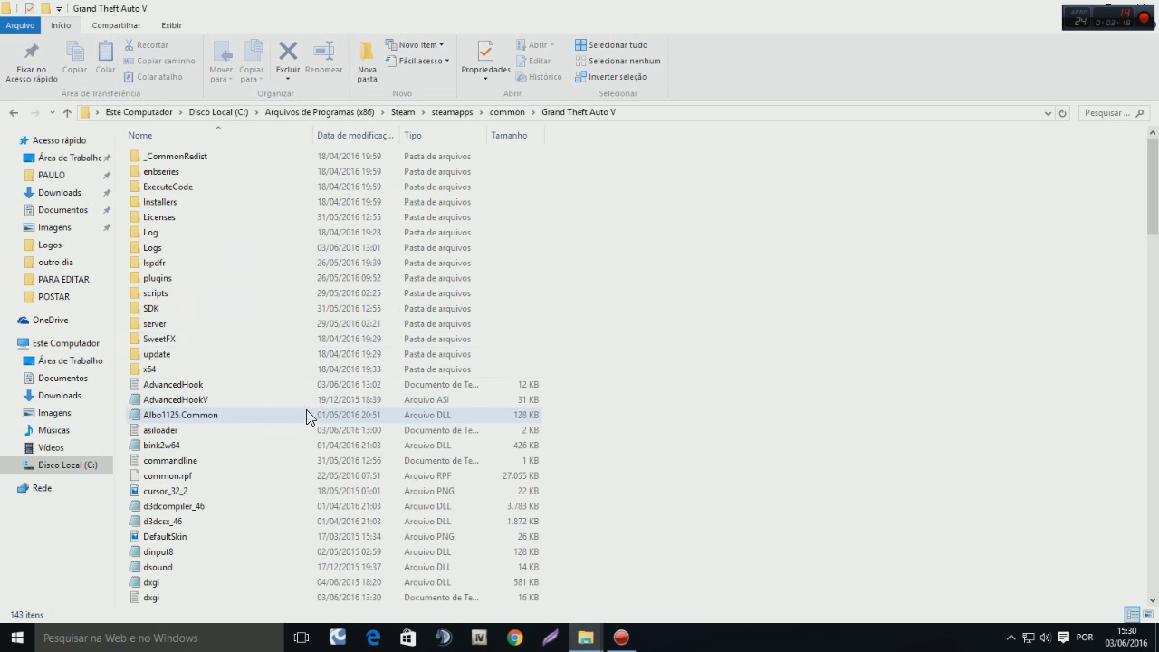
scroll(306, 416, "down", 20)
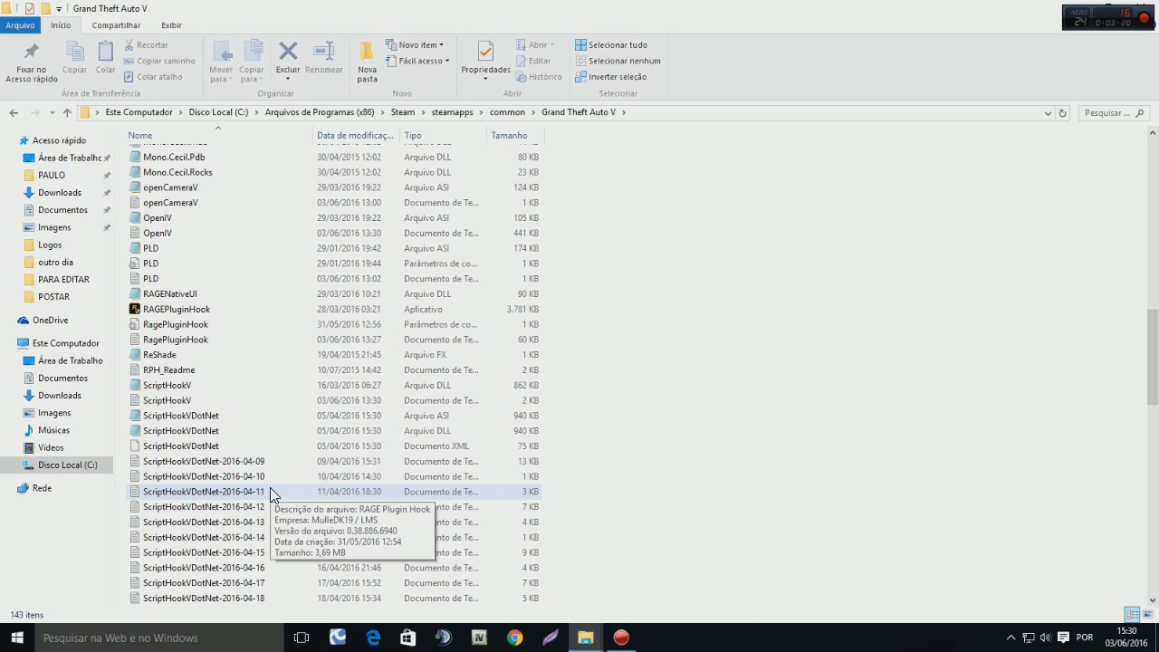
scroll(270, 491, "down", 8)
scroll(215, 421, "up", 8)
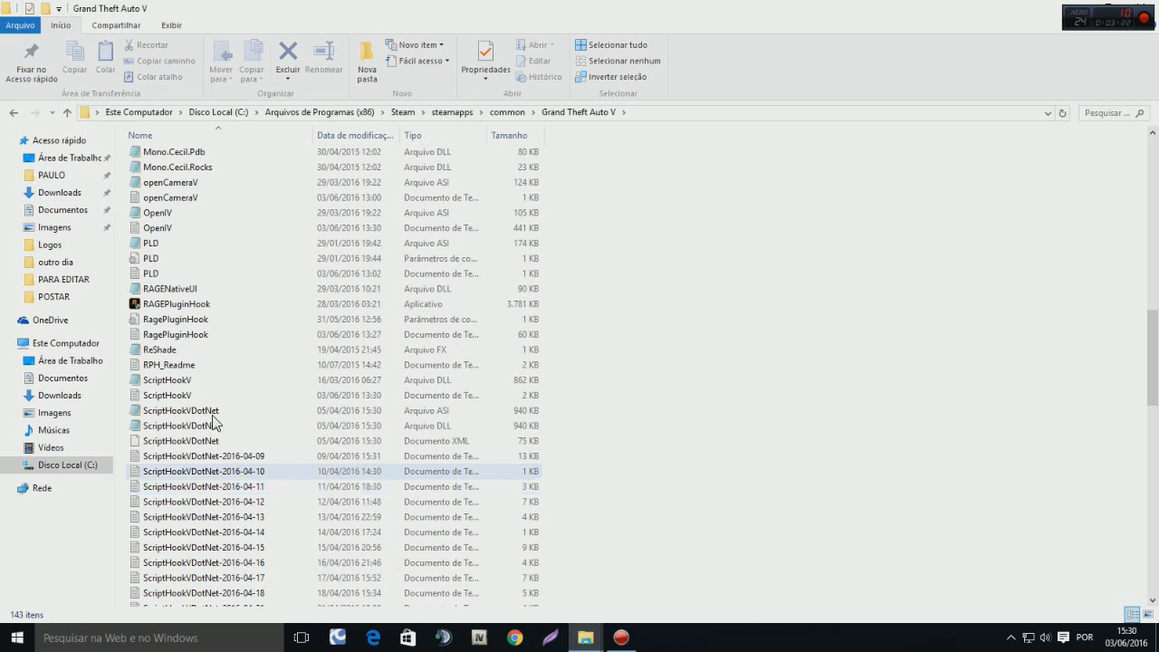
scroll(215, 421, "up", 6)
left_click(13, 113)
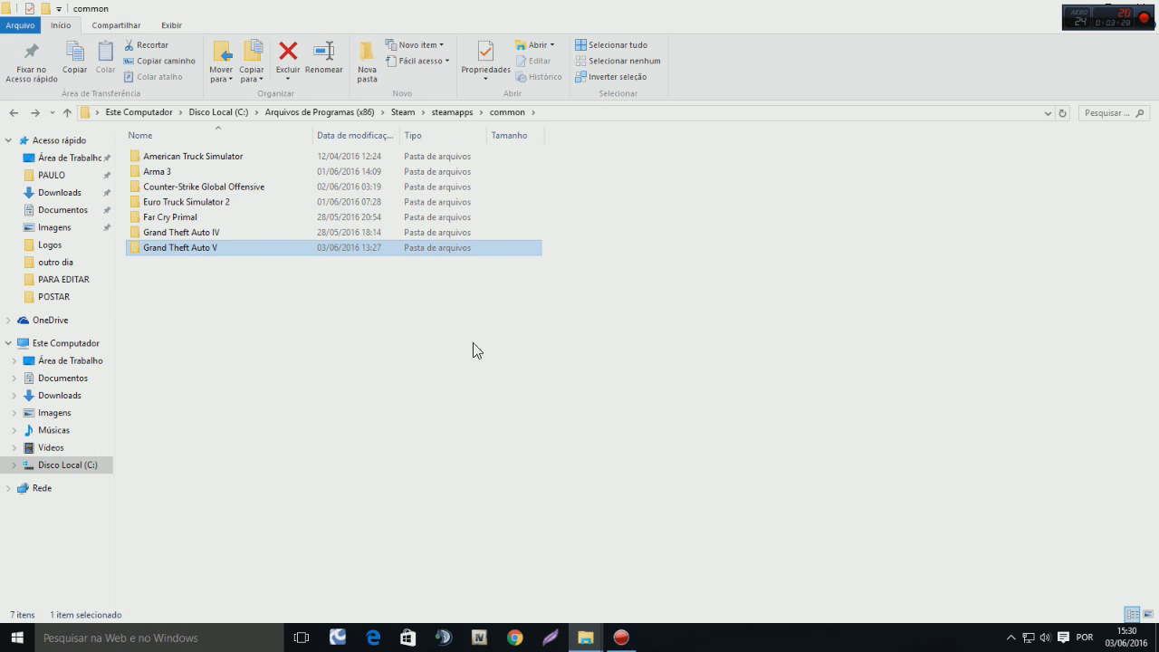
double_click(204, 250)
left_click_drag(419, 9, 379, 57)
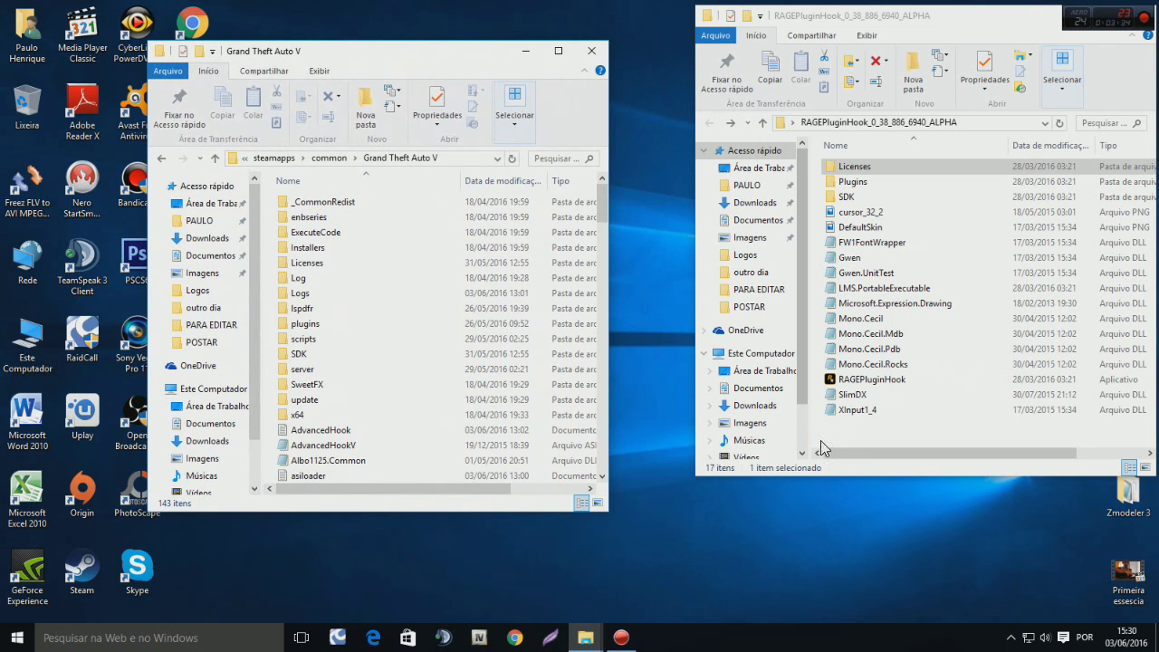
Move the entire contents of RAGEPluginHook_0_38_886_6940_ALPHA into the Grand Theft Auto V folder, replacing the files with the same names
left_click(854, 427)
left_click(855, 318)
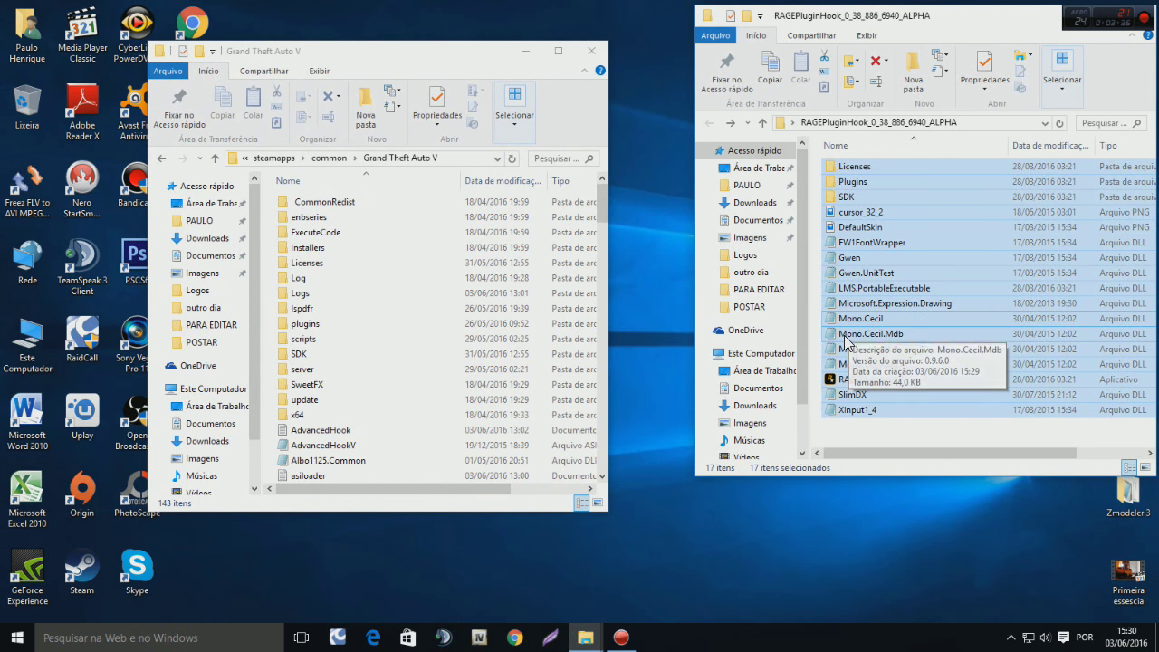
left_click(874, 444)
left_click_drag(874, 444, 867, 160)
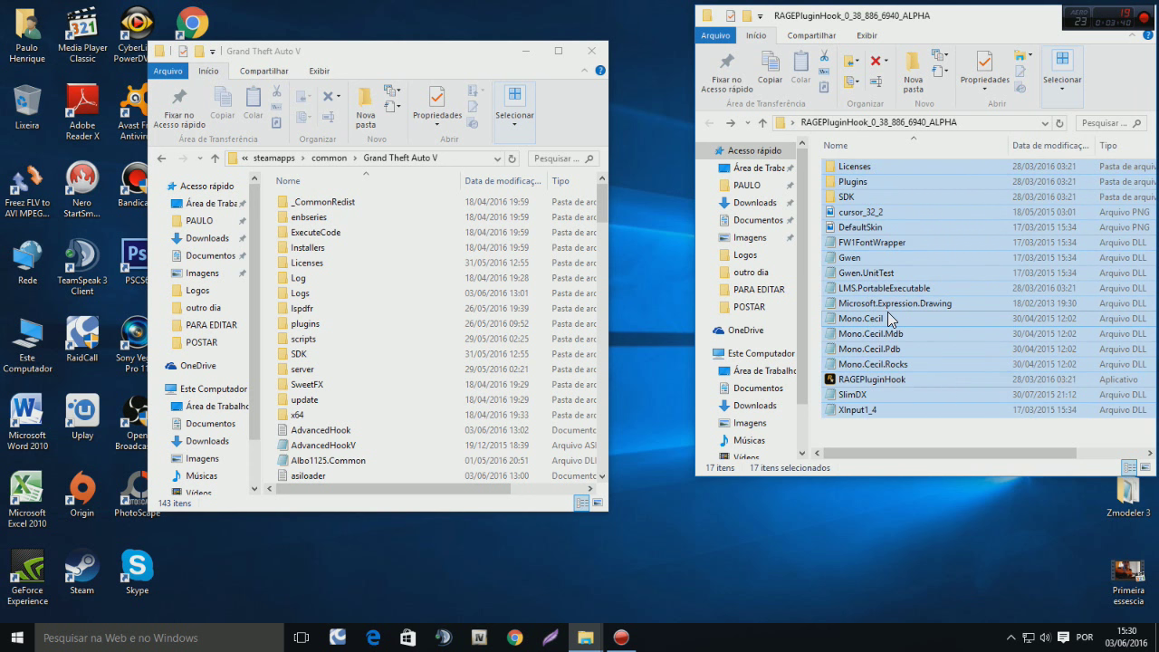
left_click(889, 318)
key("ctrl+a")
left_click_drag(896, 244, 429, 443)
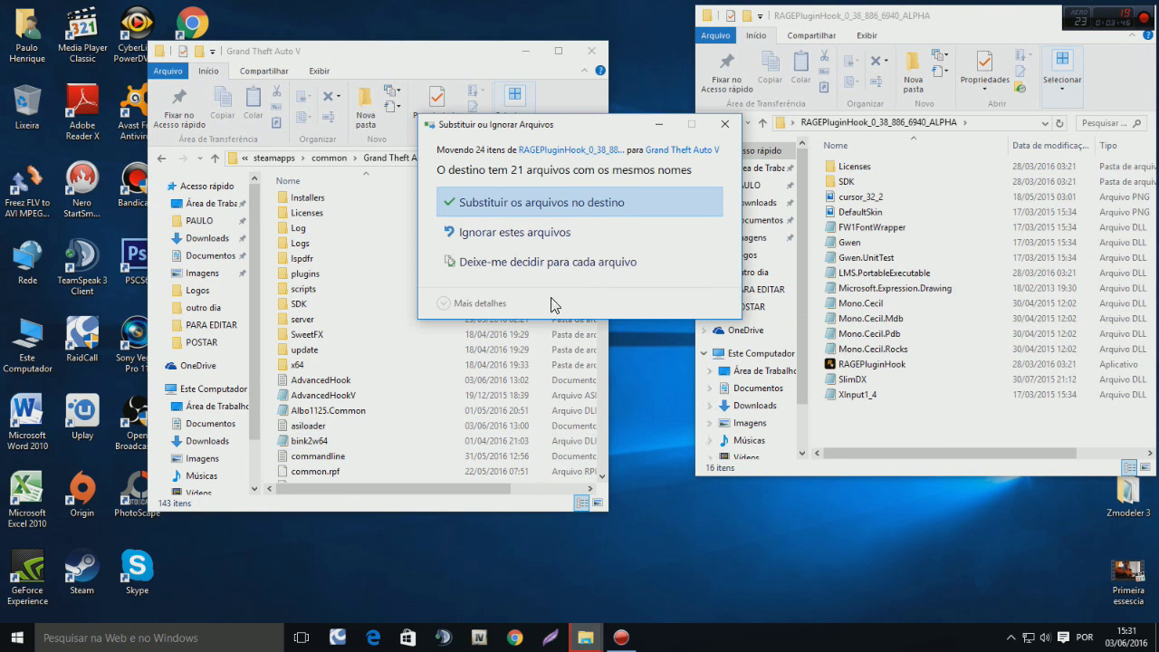
left_click(557, 208)
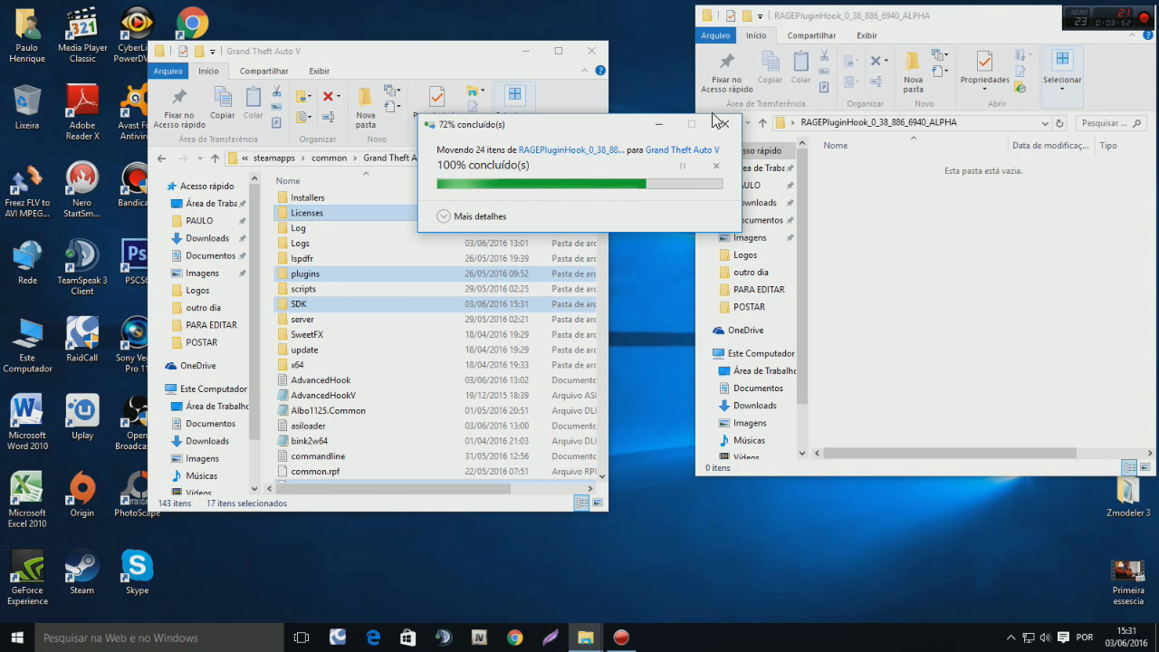
Close the emptied RAGEPluginHook_0_38_886_6940_ALPHA window and delete the RAGE shortcut from the desktop
left_click_drag(964, 24, 631, 185)
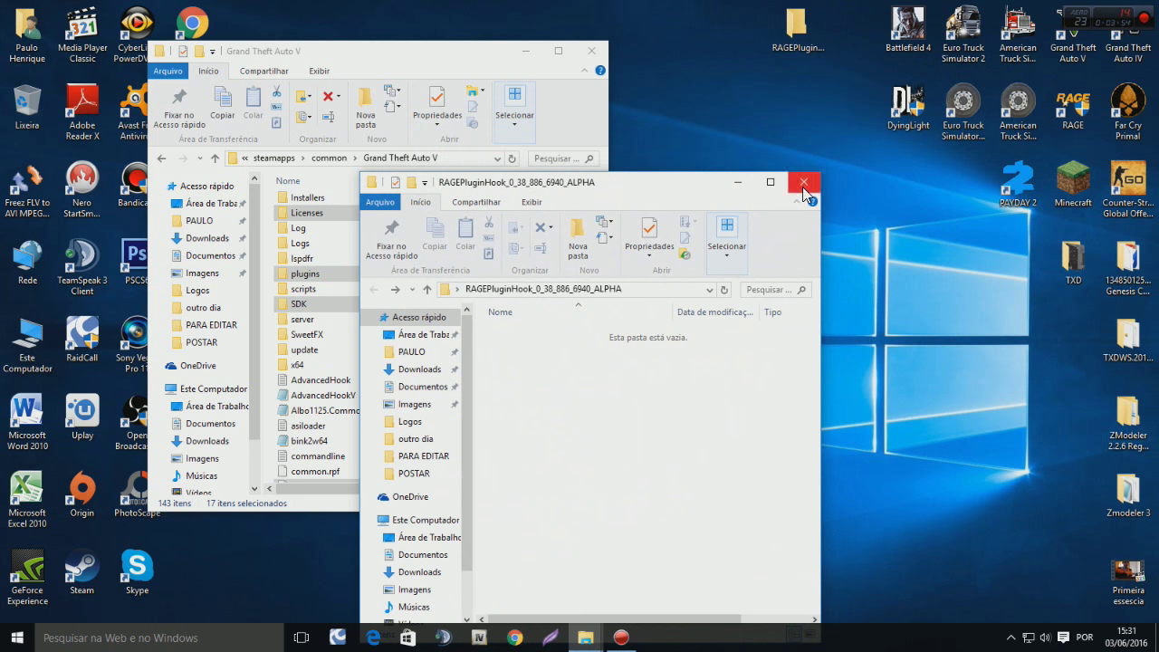
left_click(1023, 181)
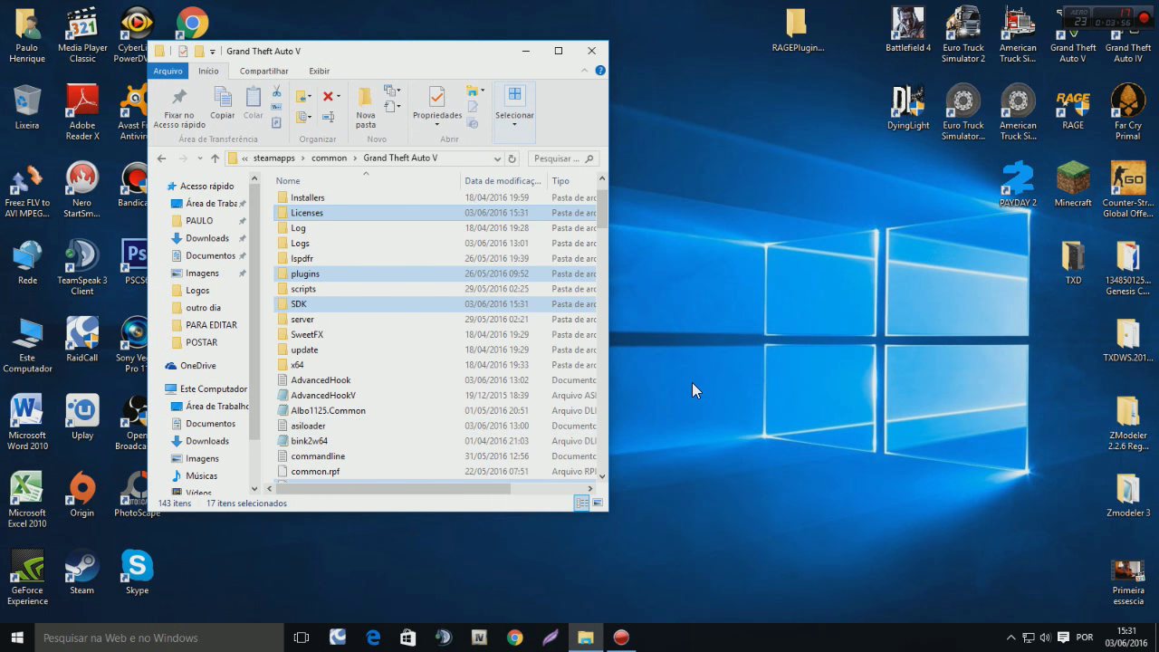
right_click(1073, 105)
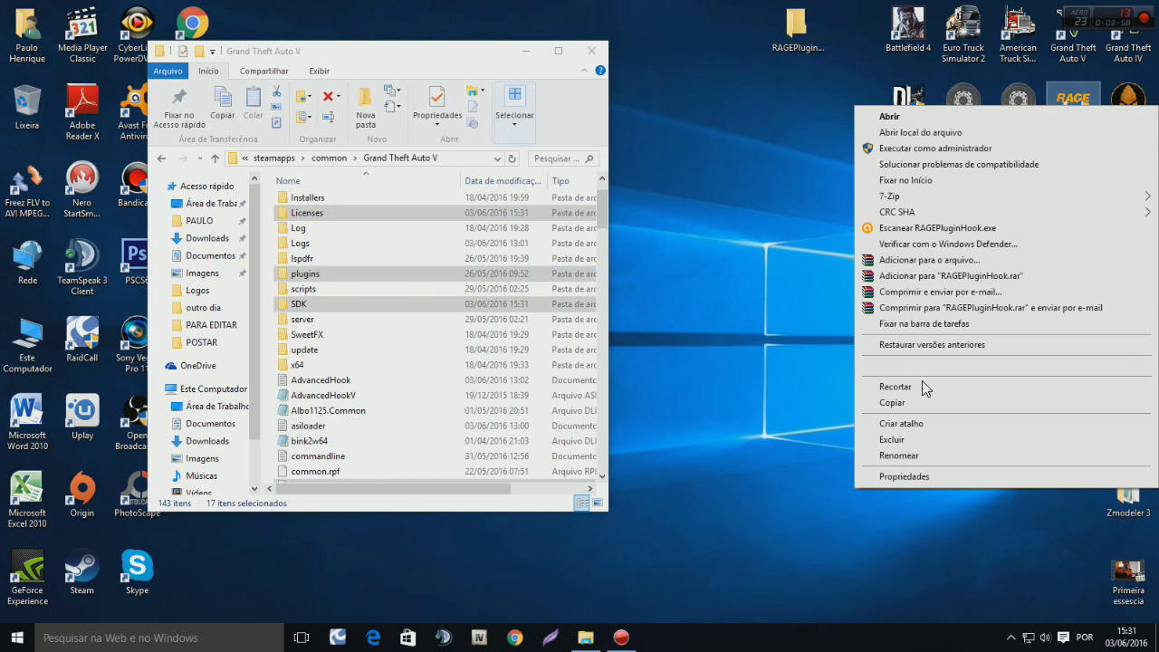
left_click(892, 439)
Create a desktop shortcut for the RAGEPluginHook application found in the Grand Theft Auto V folder
left_click_drag(444, 52, 776, 52)
left_click(715, 382)
scroll(729, 417, "down", 10)
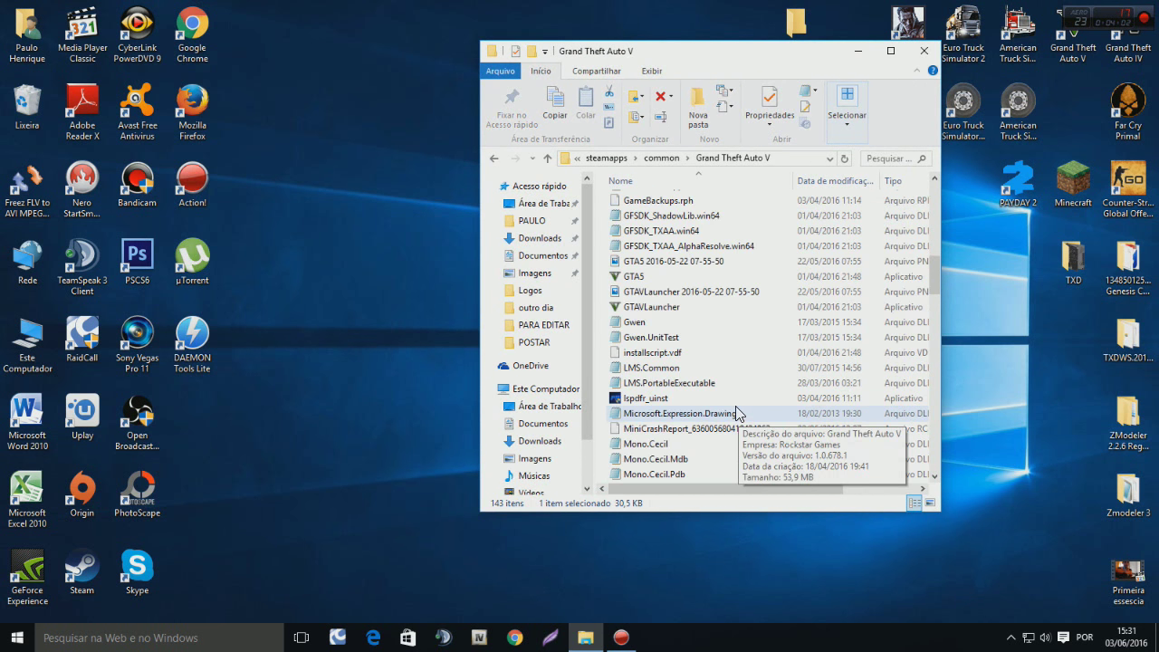
scroll(734, 415, "down", 3)
left_click(652, 353)
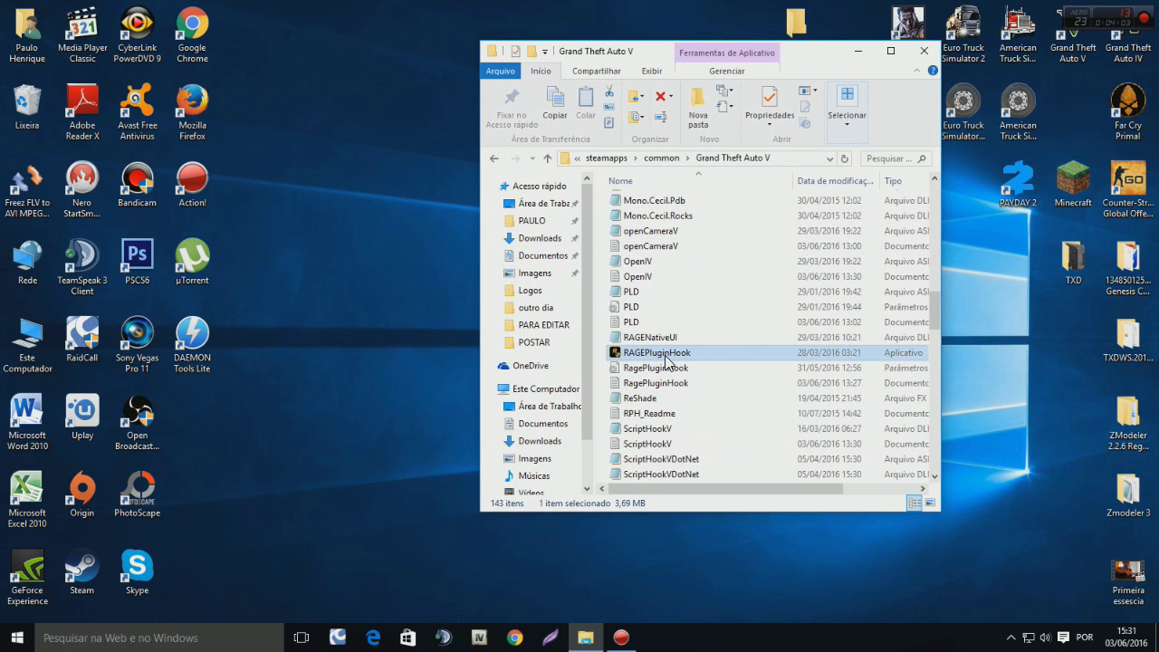
right_click(668, 353)
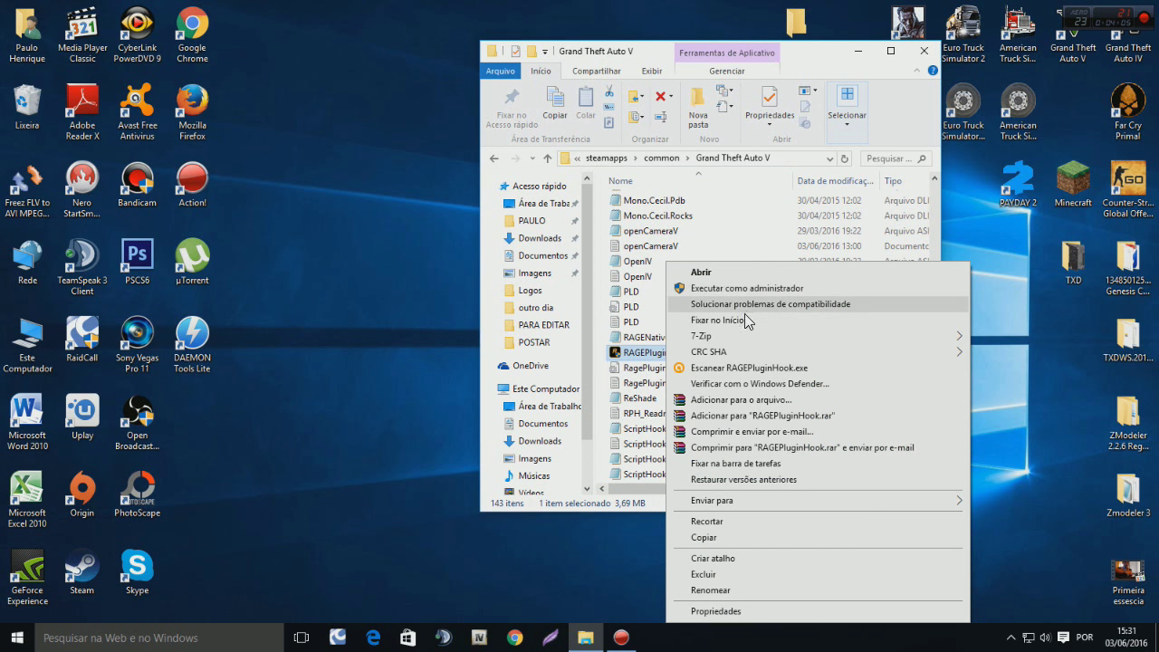
mouse_move(774, 342)
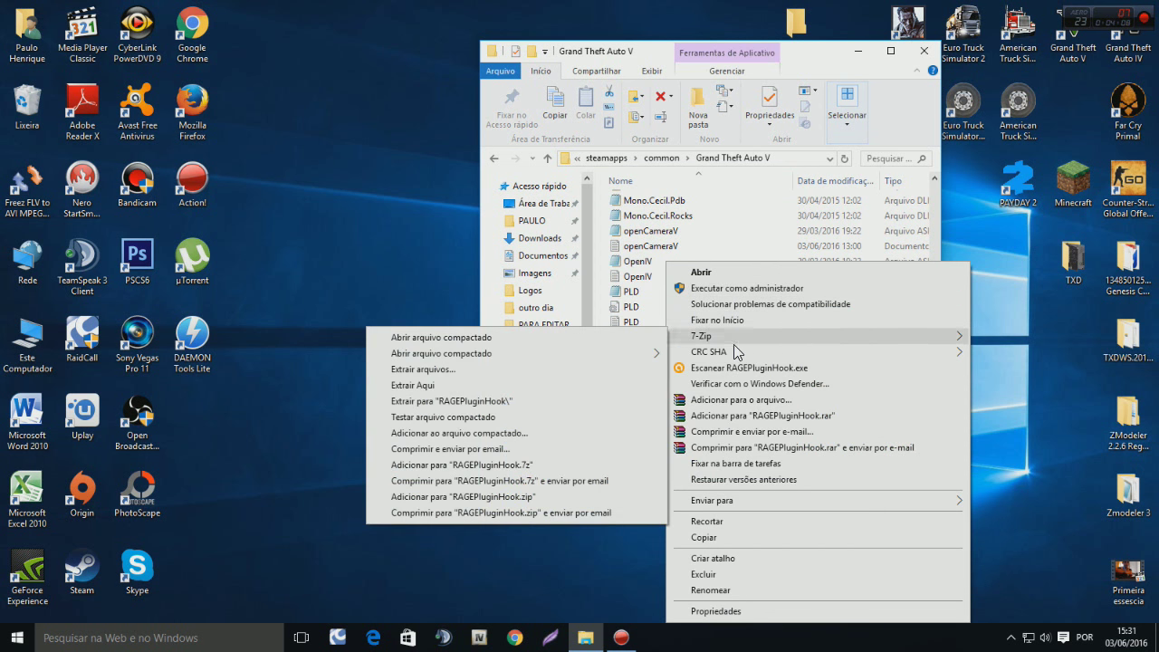
mouse_move(711, 509)
left_click(554, 502)
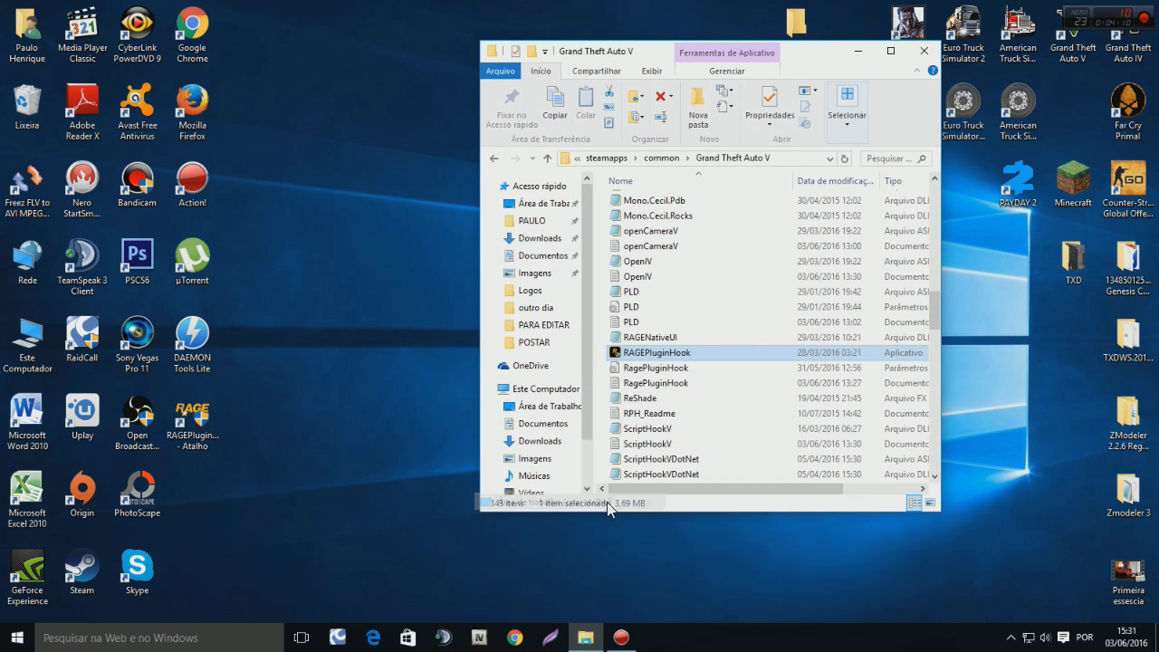
Rename the new desktop shortcut as RAGE, place it beside the Far Cry Primal icon, and close the Grand Theft Auto V folder
left_click(191, 418)
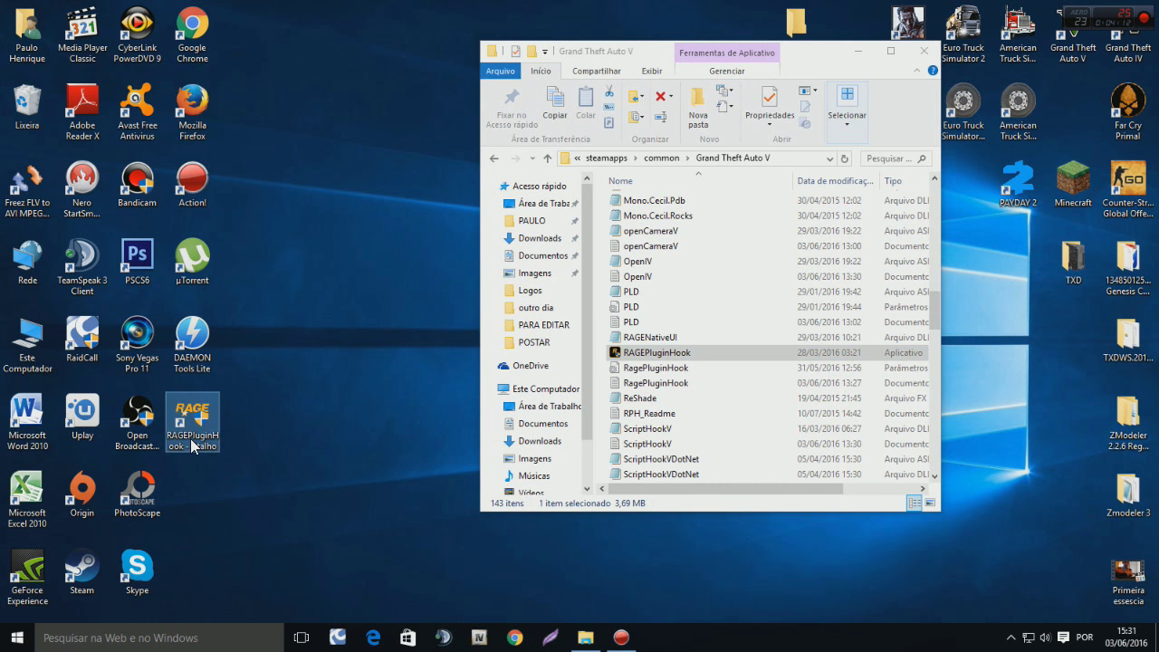
left_click(193, 445)
left_click_drag(192, 435, 227, 453)
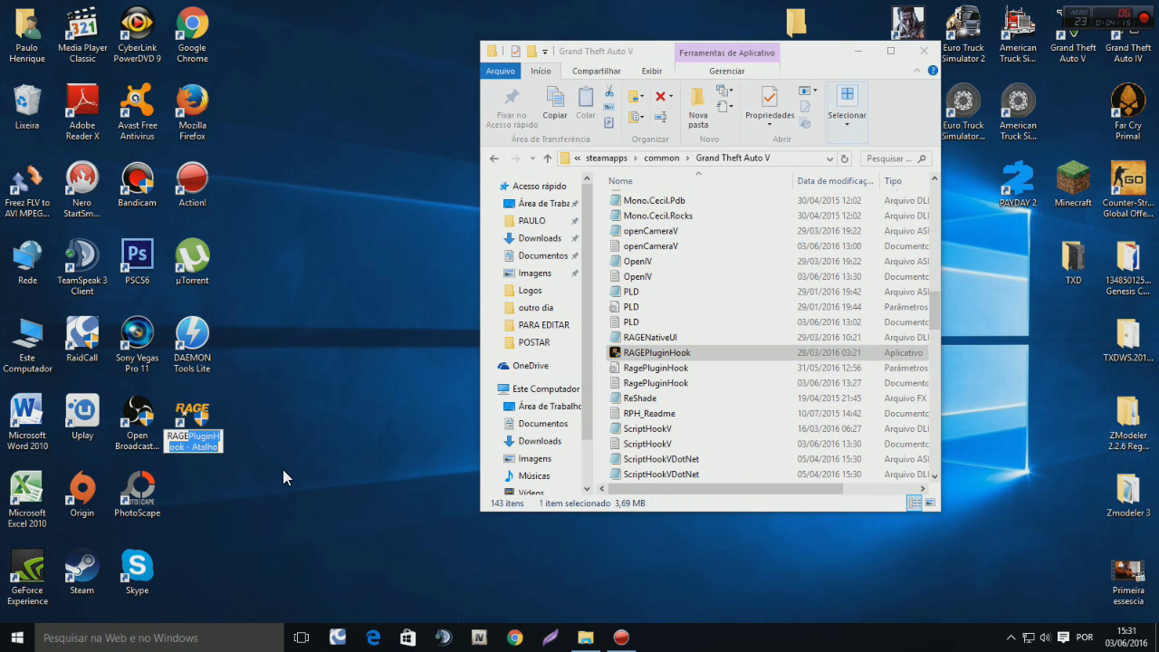
key("Delete")
key("Return")
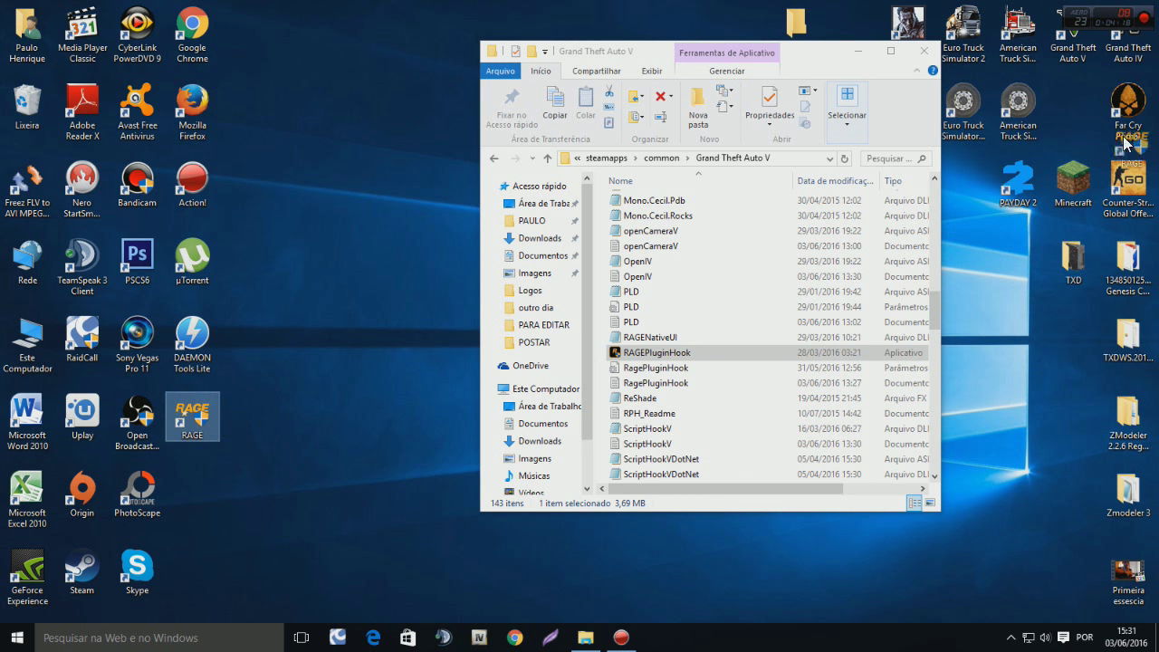
left_click_drag(1127, 145, 1078, 110)
left_click(923, 51)
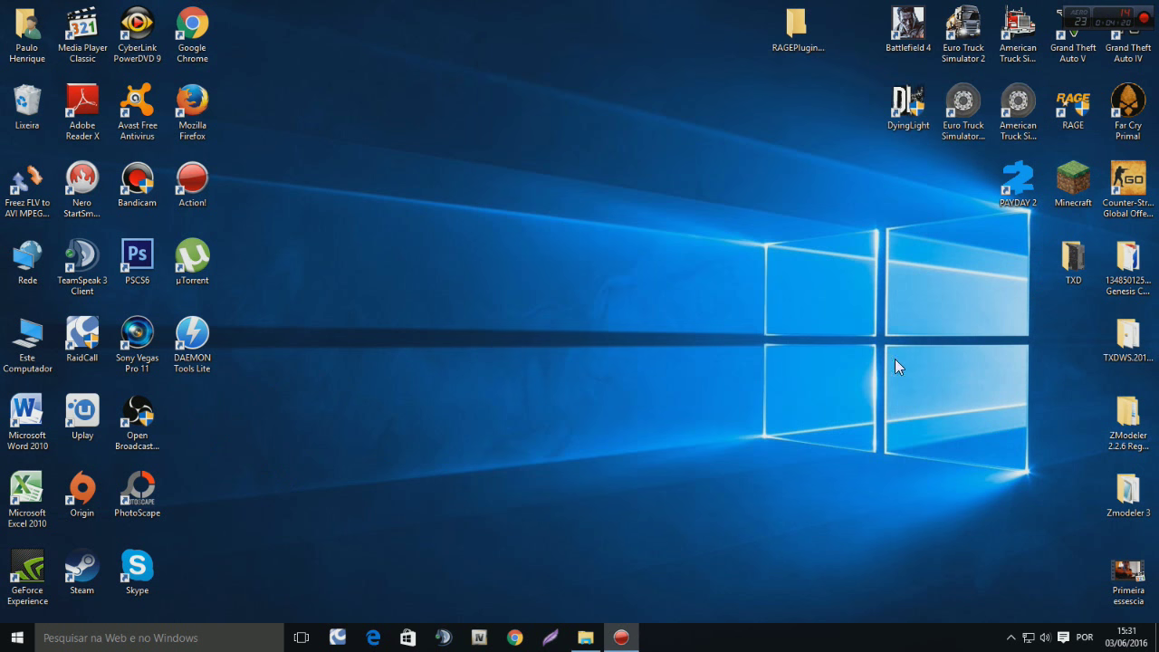
Launch RAGE Plugin Hook from its desktop shortcut, allowing it to make changes, and accept its disclaimer and elevated-privileges notice
double_click(1078, 113)
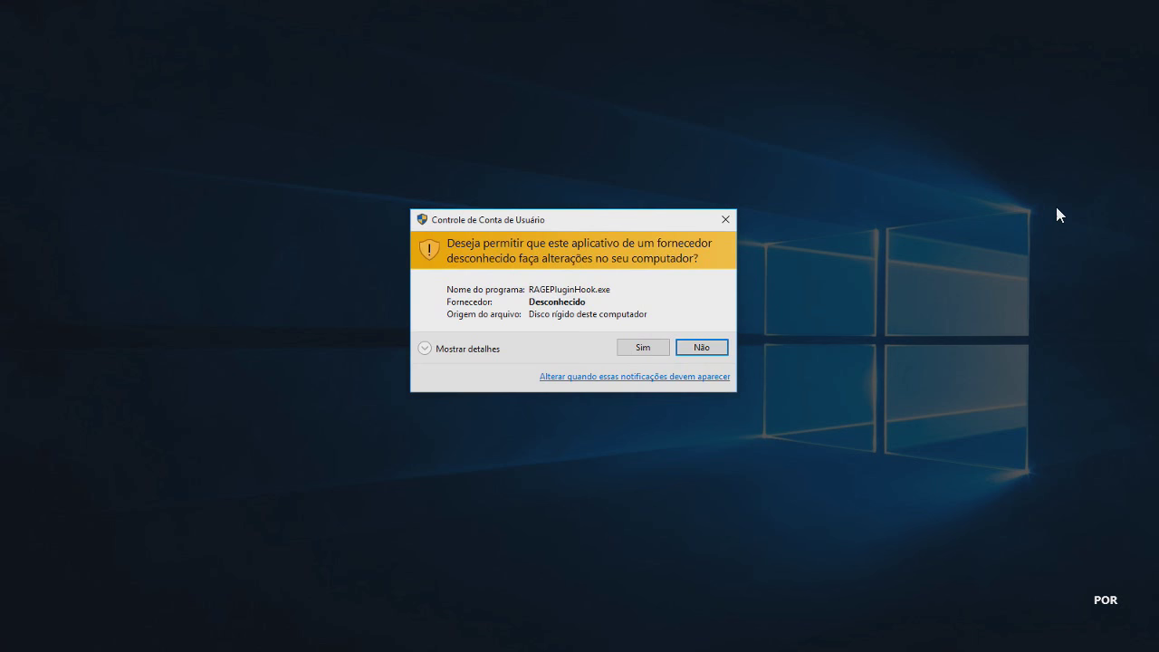
left_click(681, 350)
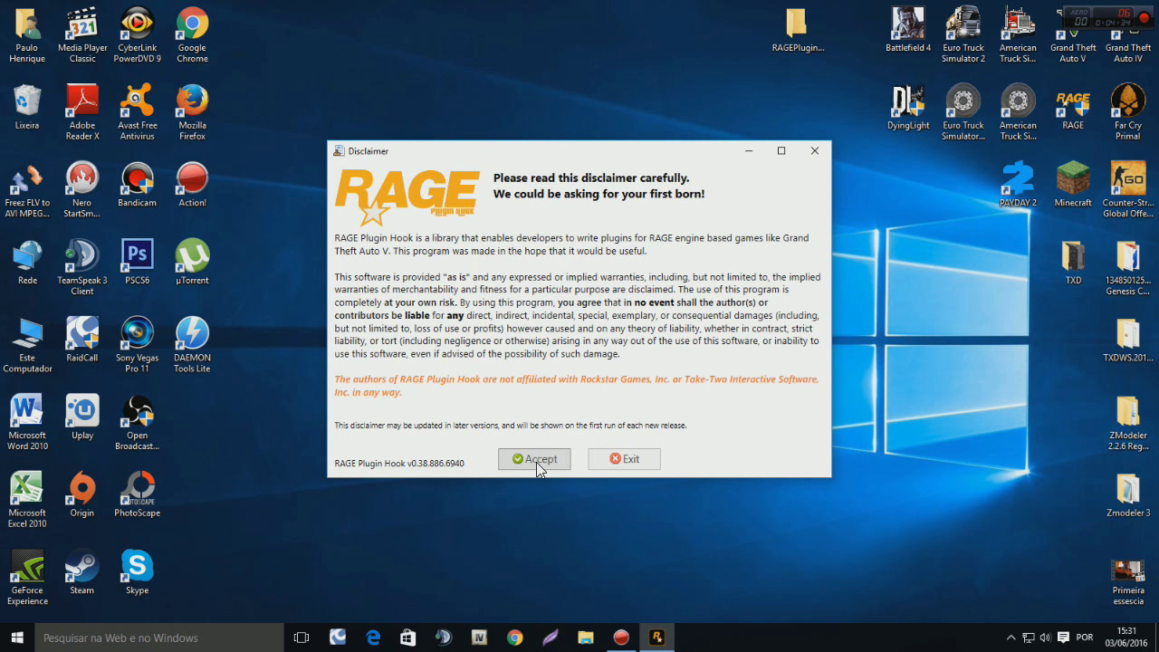
left_click(531, 460)
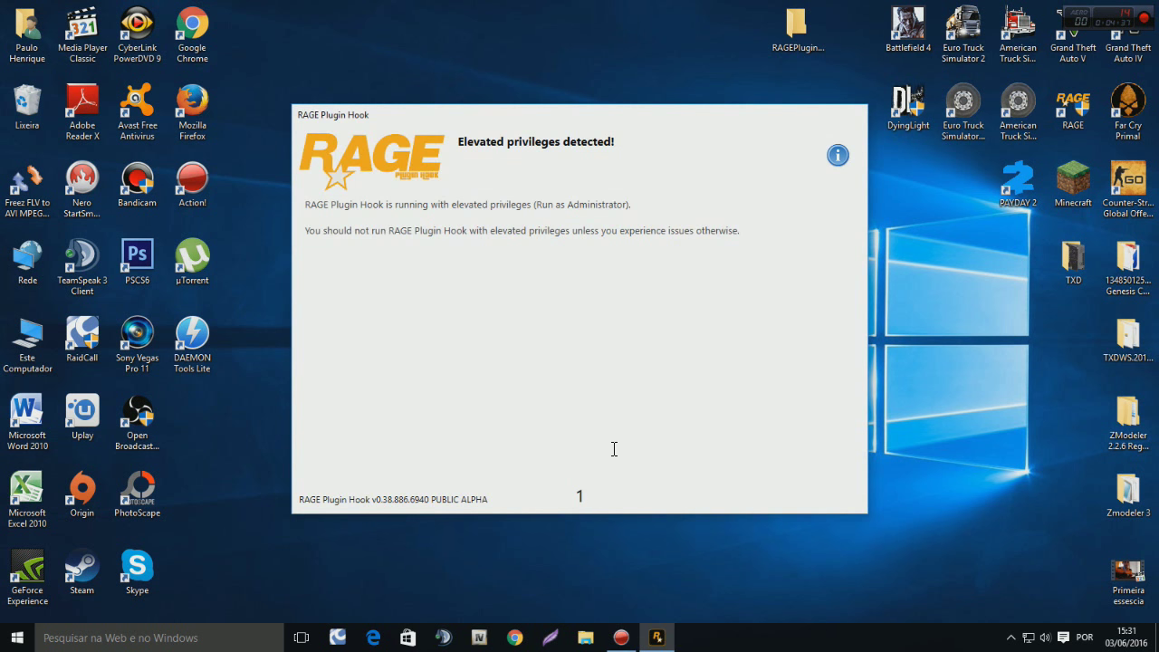
left_click(574, 499)
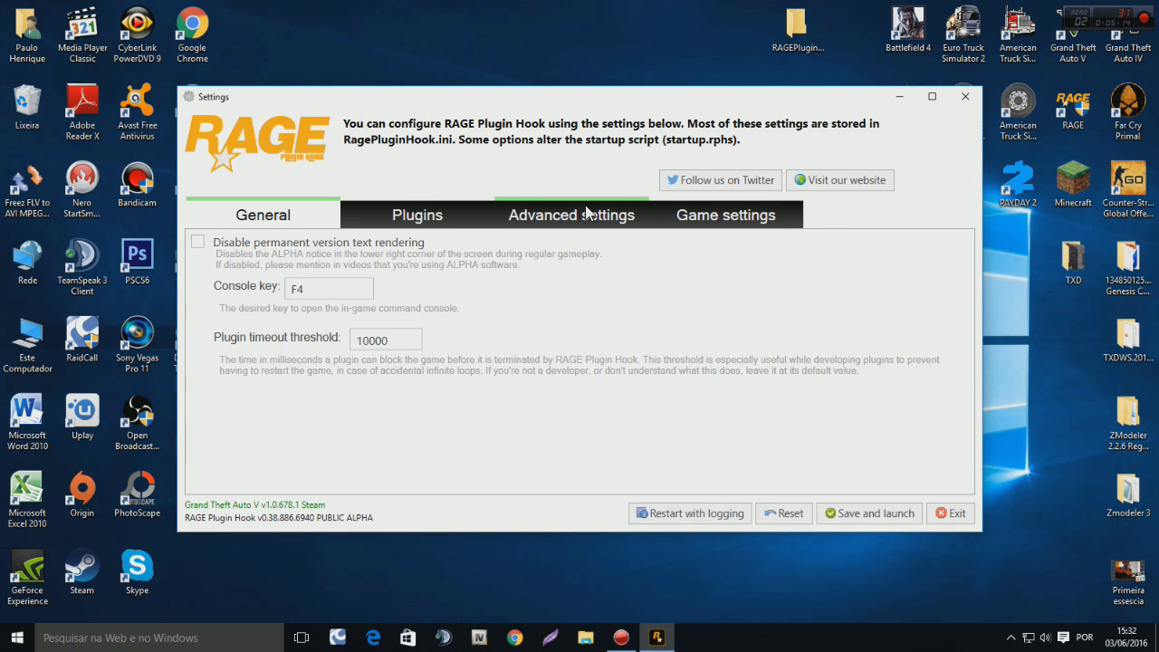
Configure RAGE Plugin Hook to load only the selected LSPD First Response plugin on startup, and save and launch the game
left_click(403, 220)
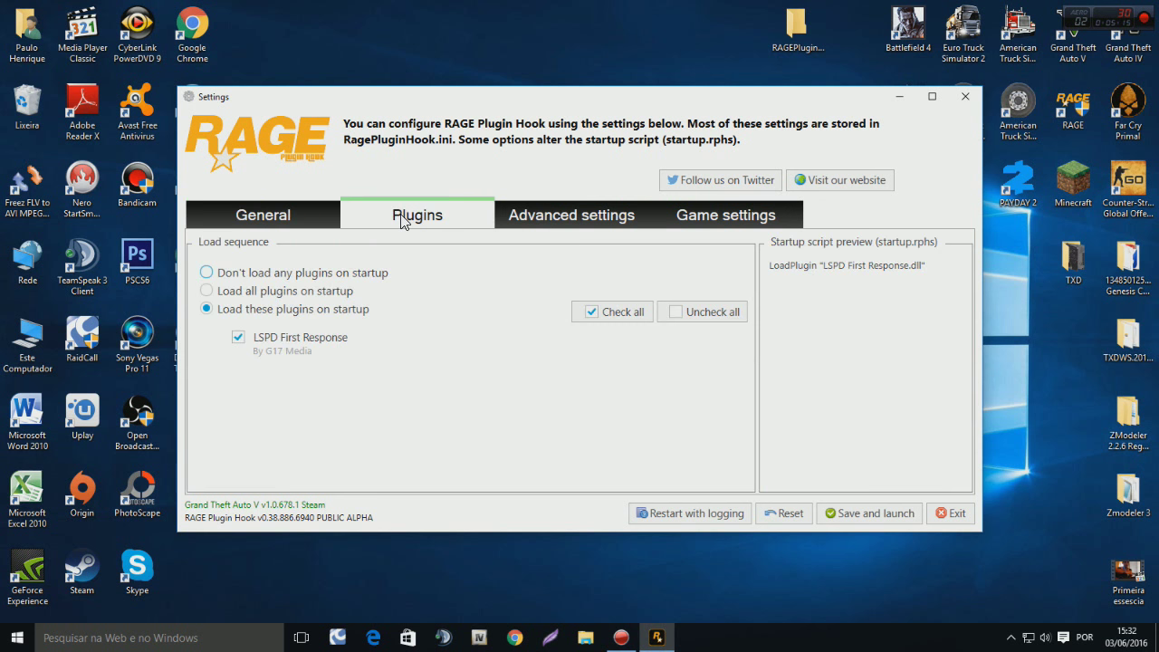
left_click(207, 273)
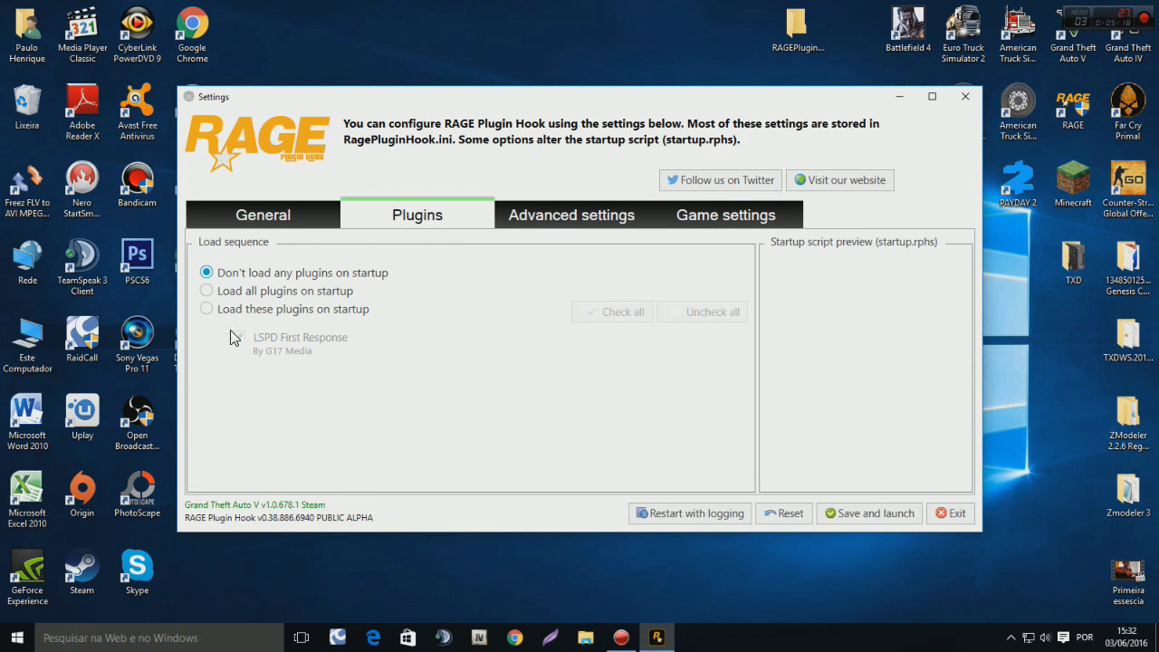
left_click(207, 309)
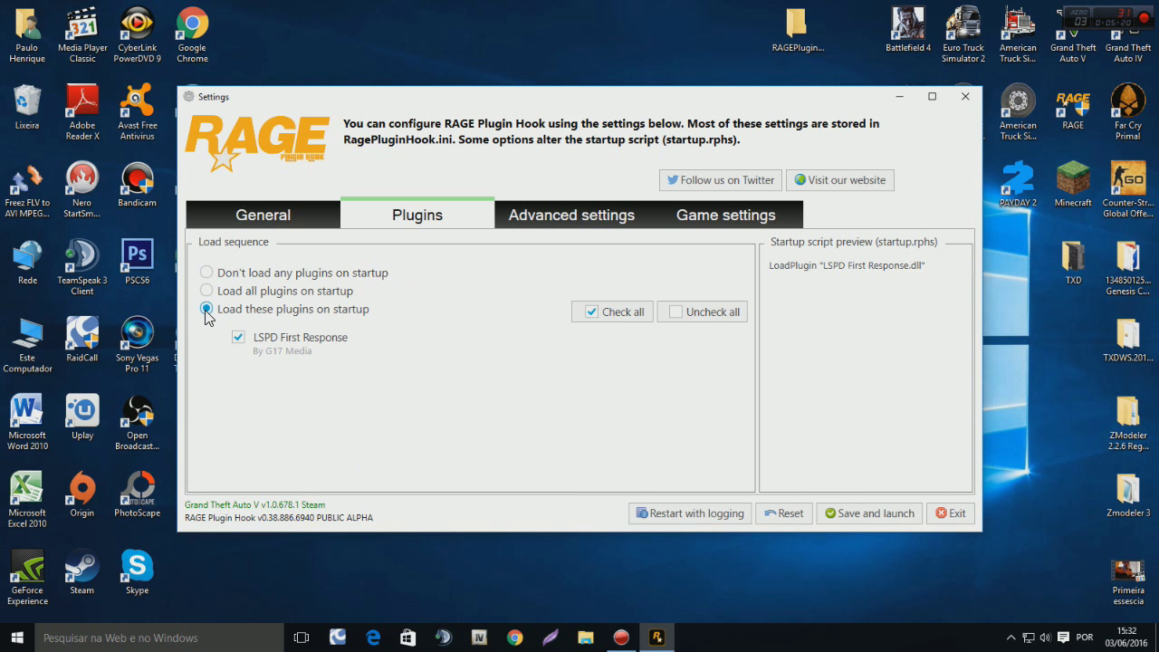
left_click(238, 338)
double_click(238, 338)
left_click(238, 338)
left_click(238, 338)
left_click(238, 338)
left_click(207, 274)
left_click(206, 310)
left_click(871, 518)
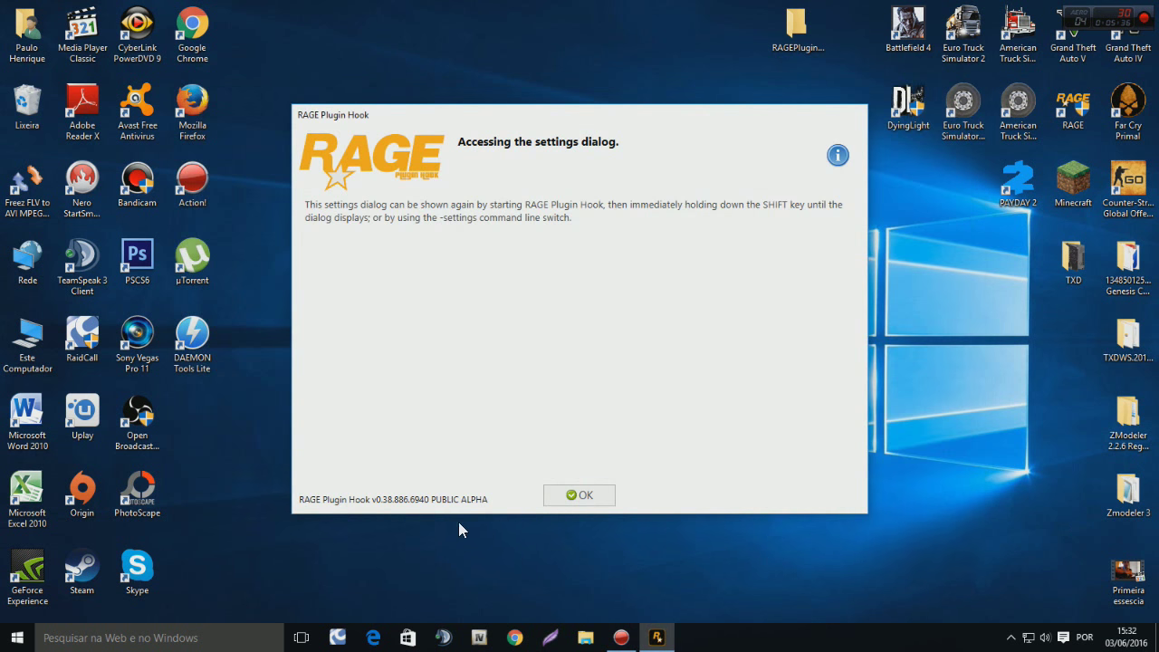
left_click(587, 496)
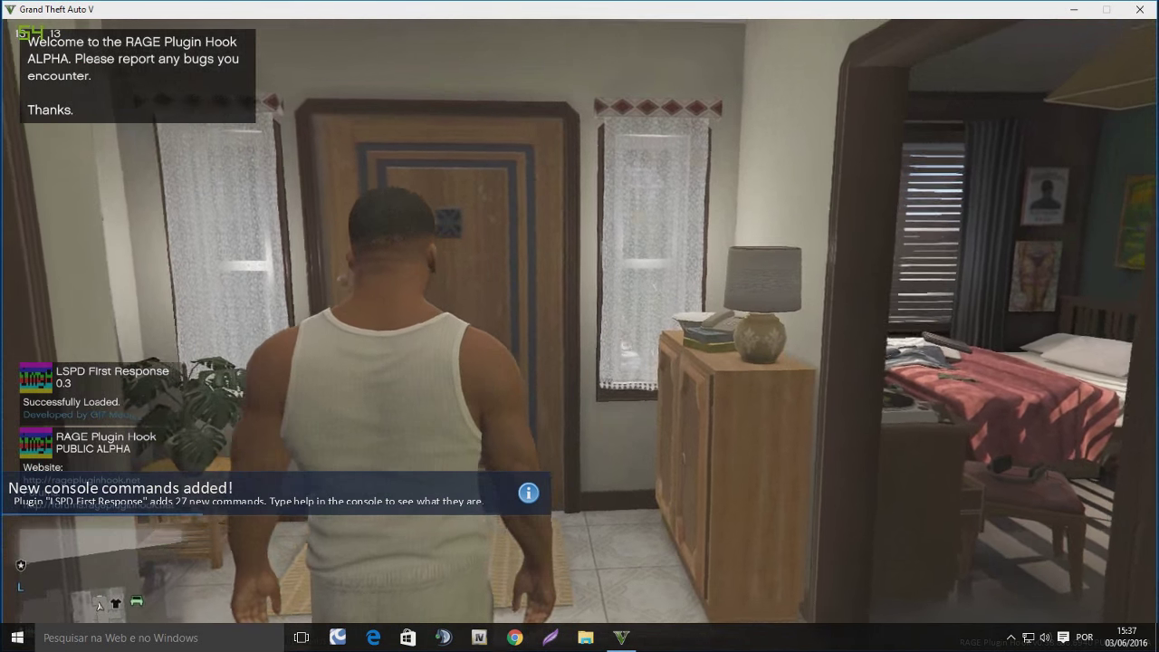
Set the screen type (Tipo de tela) to Modo janela in the game's graphics settings and apply the change
key("Escape")
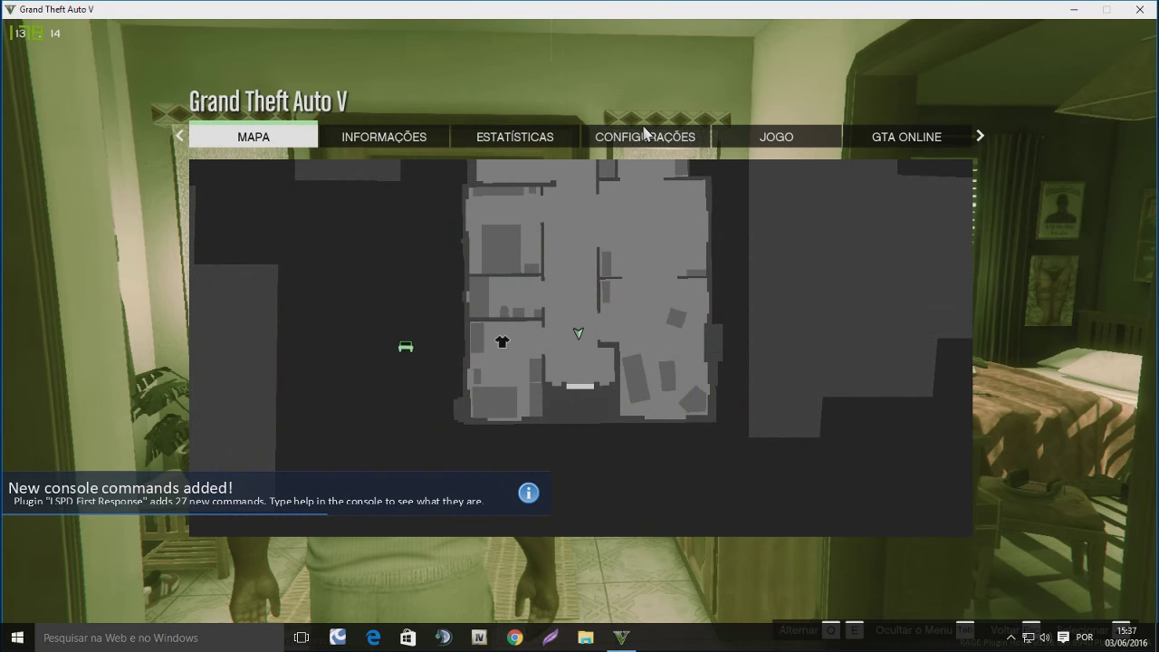
left_click(637, 142)
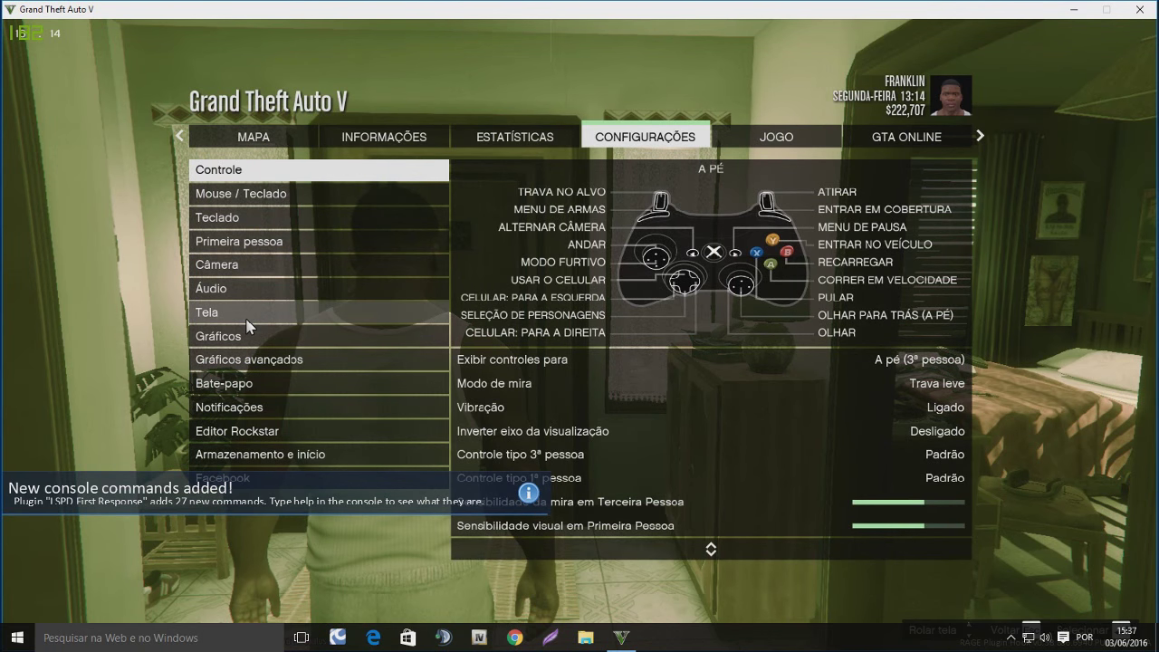
left_click(247, 319)
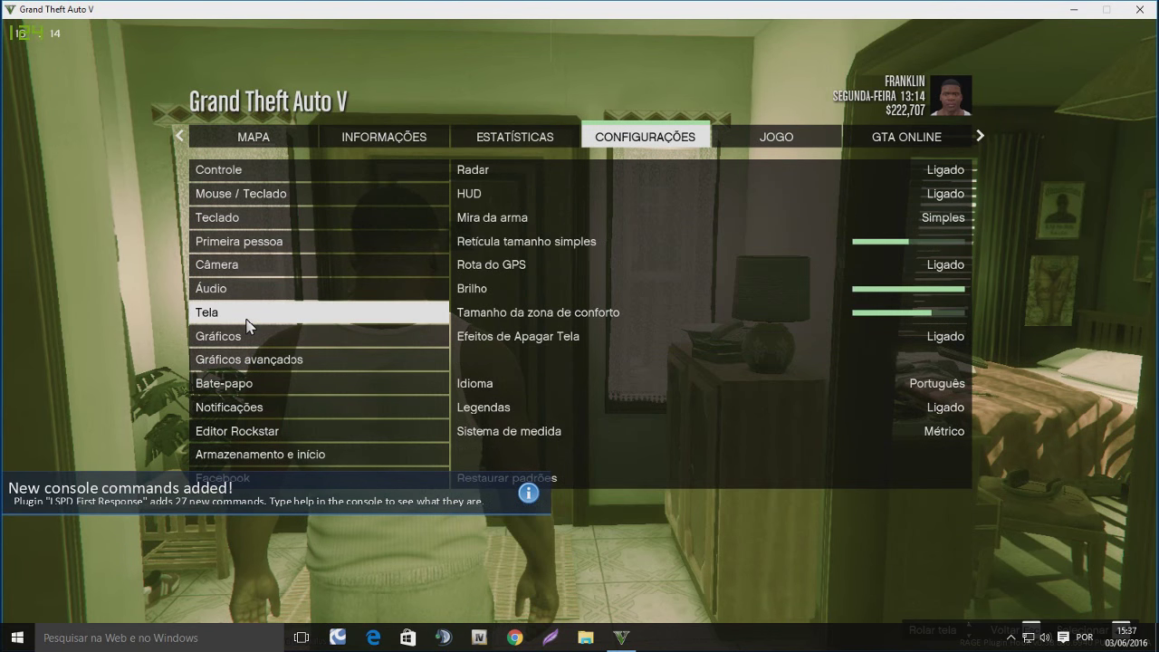
left_click(250, 339)
left_click(921, 272)
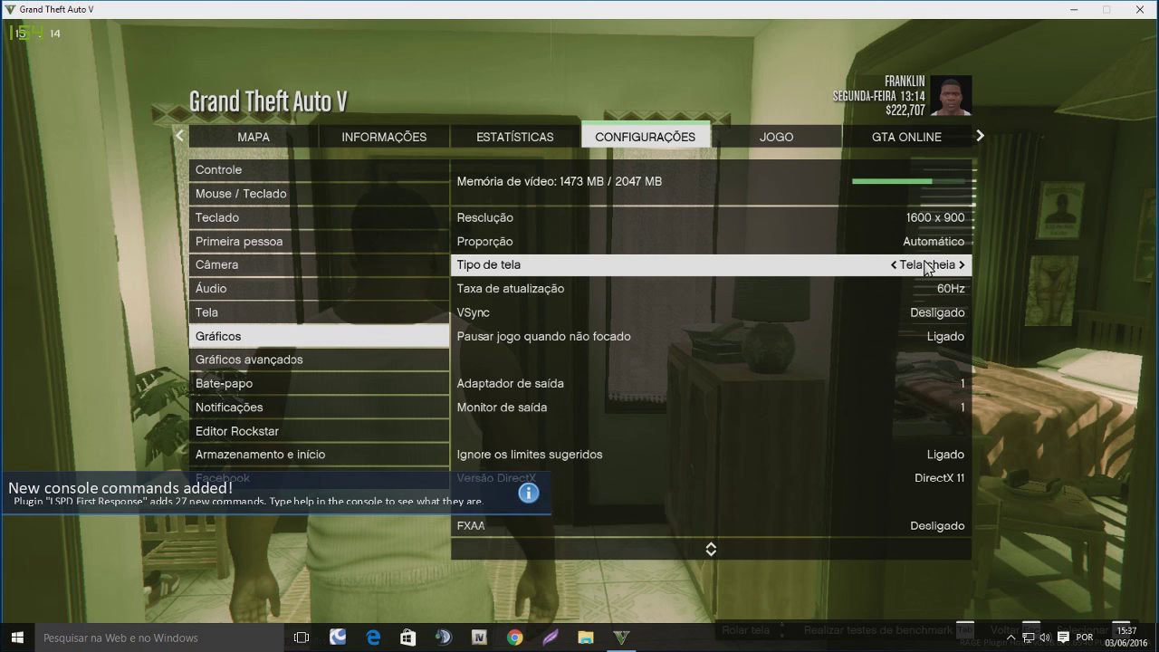
left_click(922, 272)
left_click(919, 264)
key("Right")
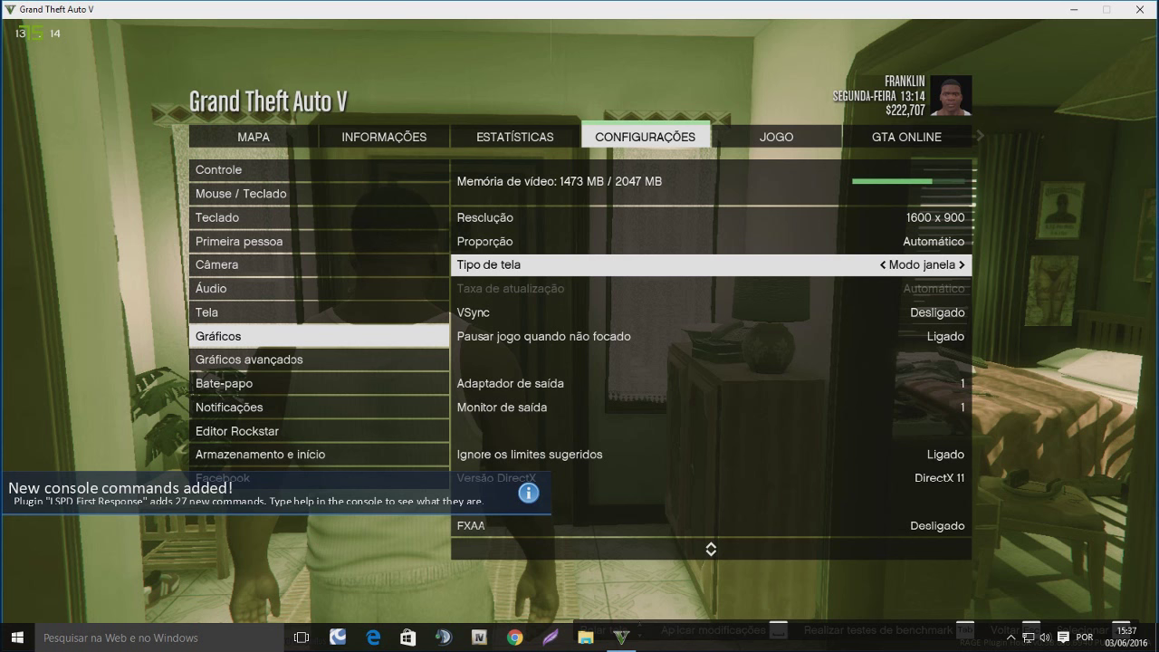
key("Return")
key("Return")
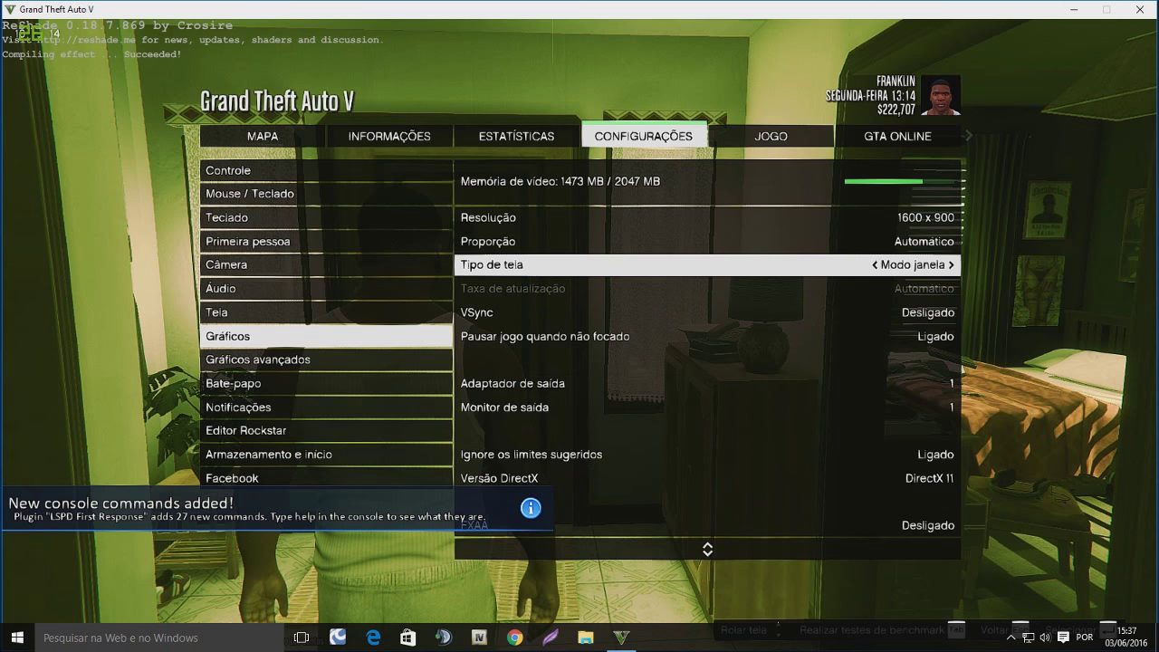
Set the screen type to Tela cheia, keep the applied configuration, and return to the game
key("Left")
key("Return")
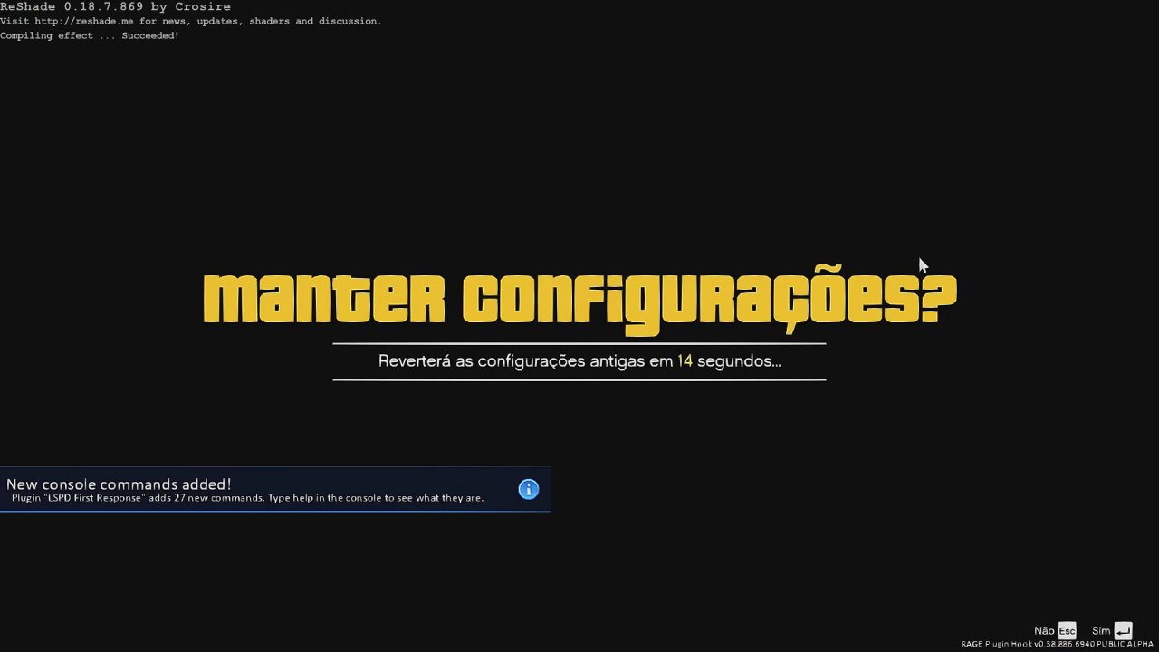
key("Return")
key("Escape")
key("Escape")
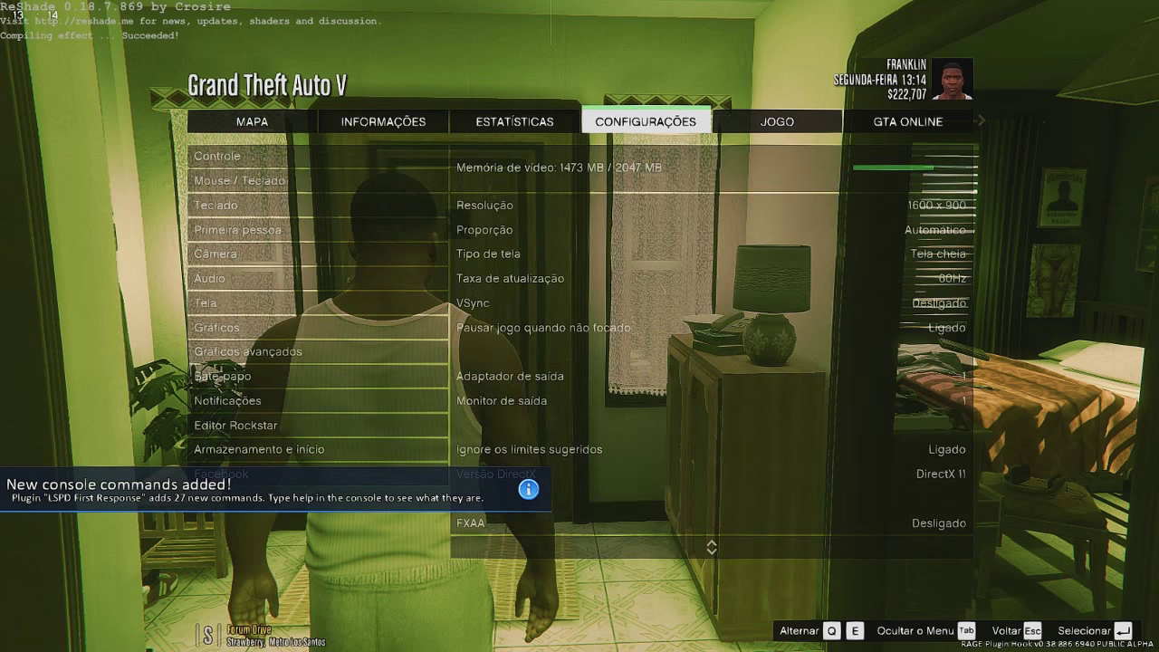
Walk the character out of the house through the front yard to the sidewalk on Forum Drive
key("w")
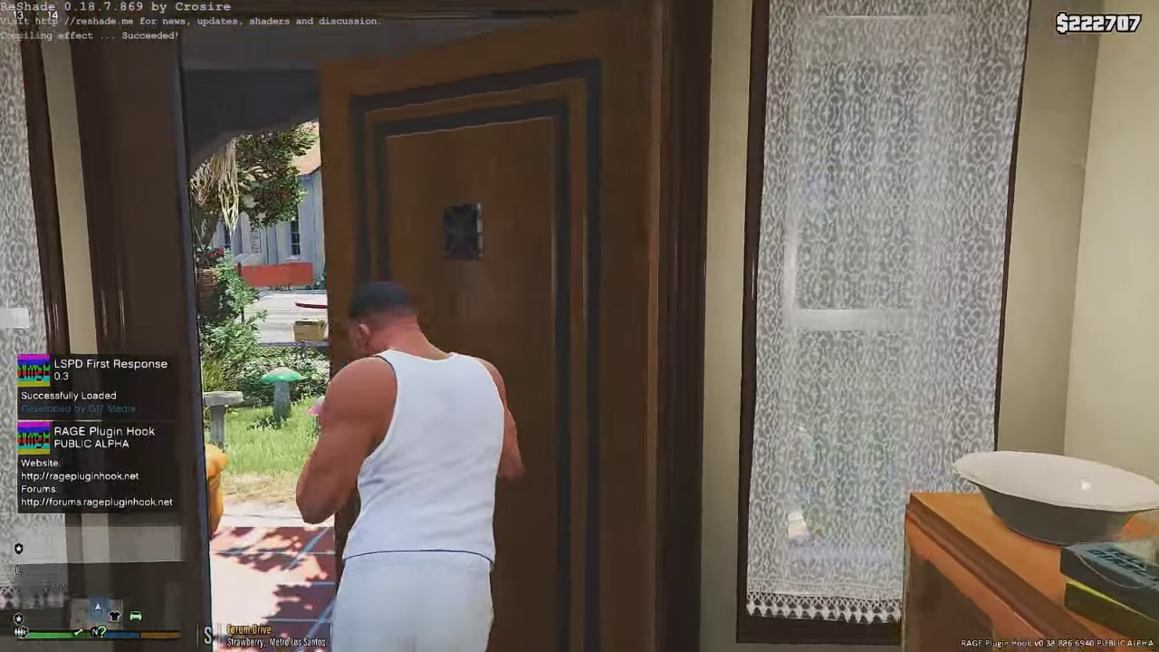
key("w")
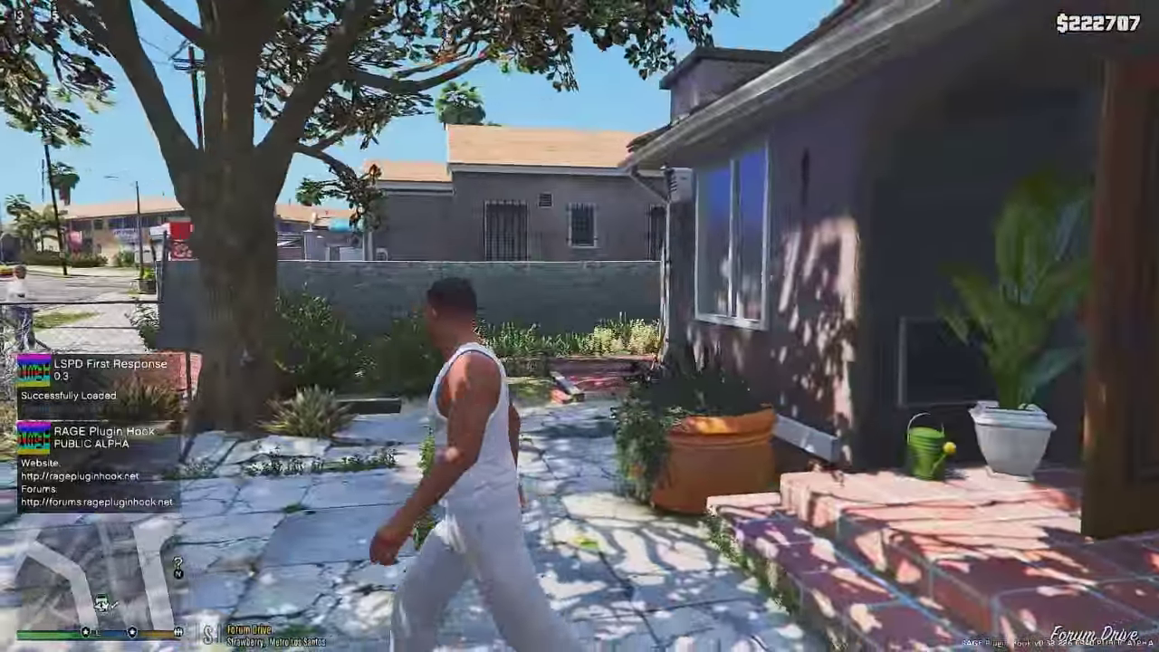
key("w")
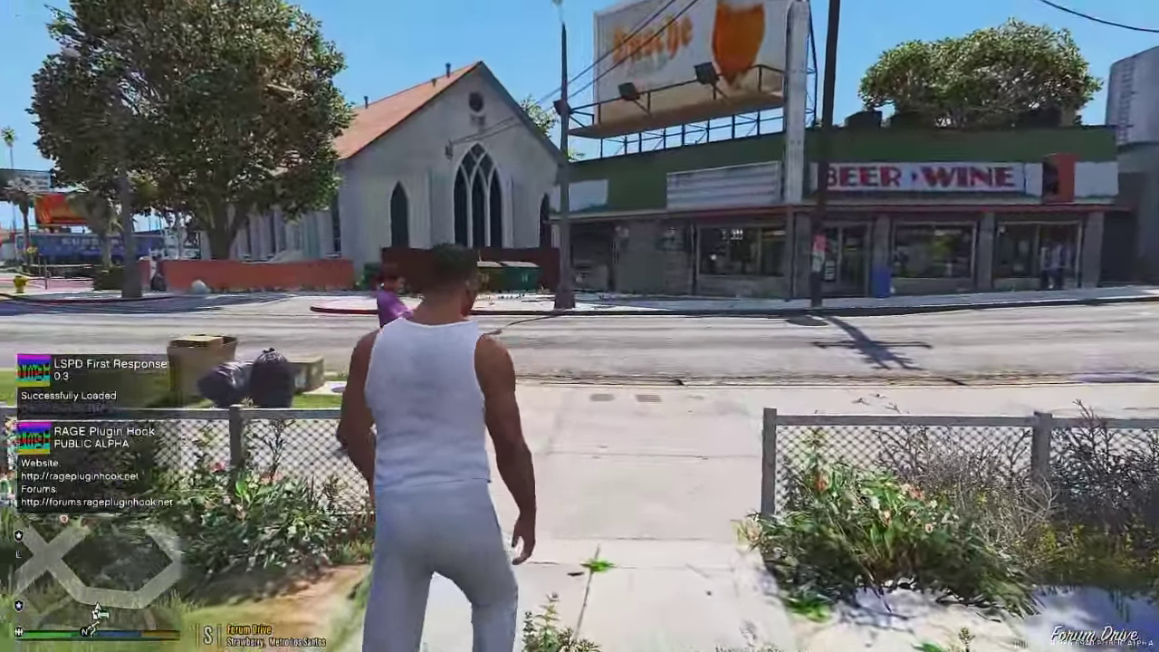
key("w")
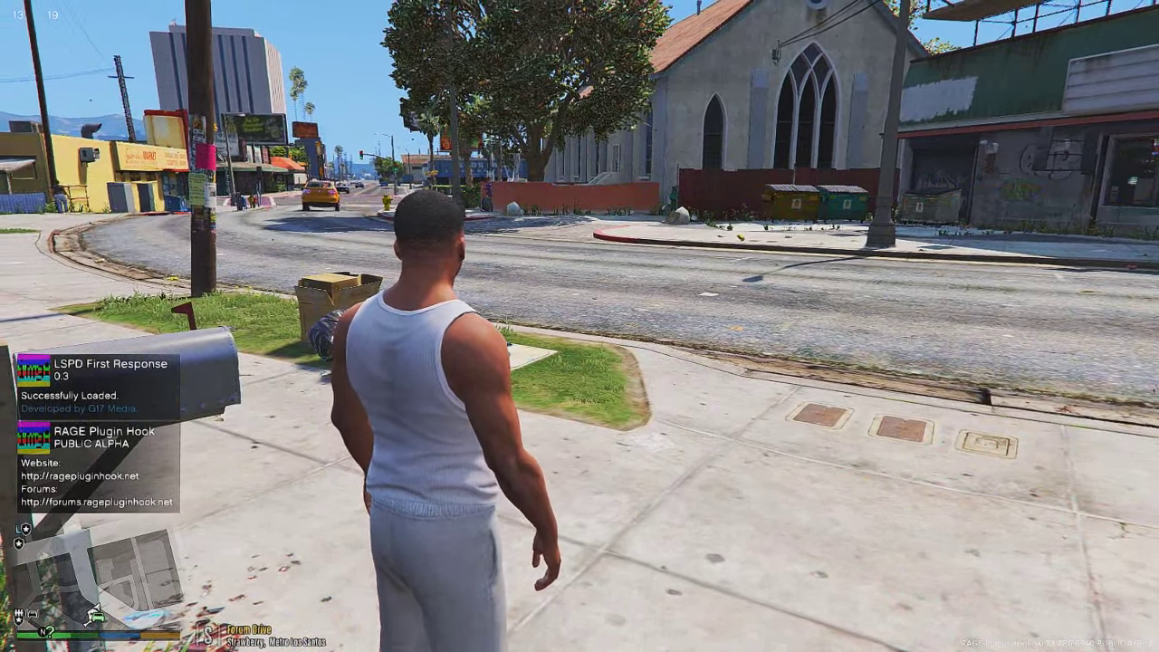
Locate police station (Delegacia de polícia) 6/11 on the full game map and return to the game
key("Escape")
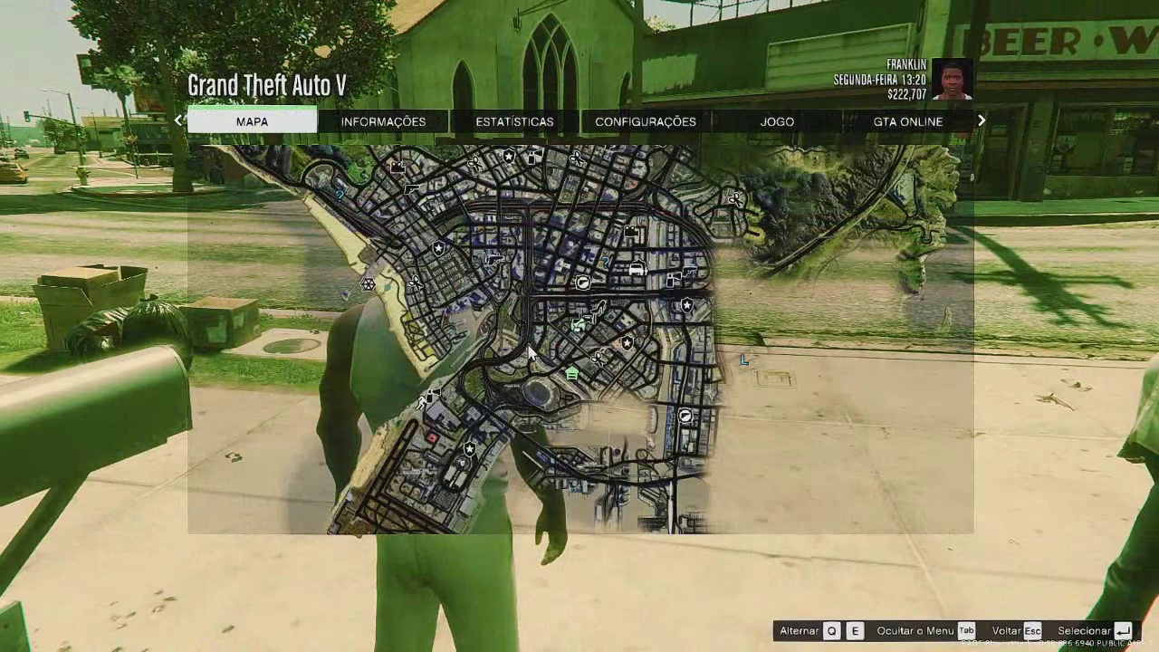
left_click(555, 362)
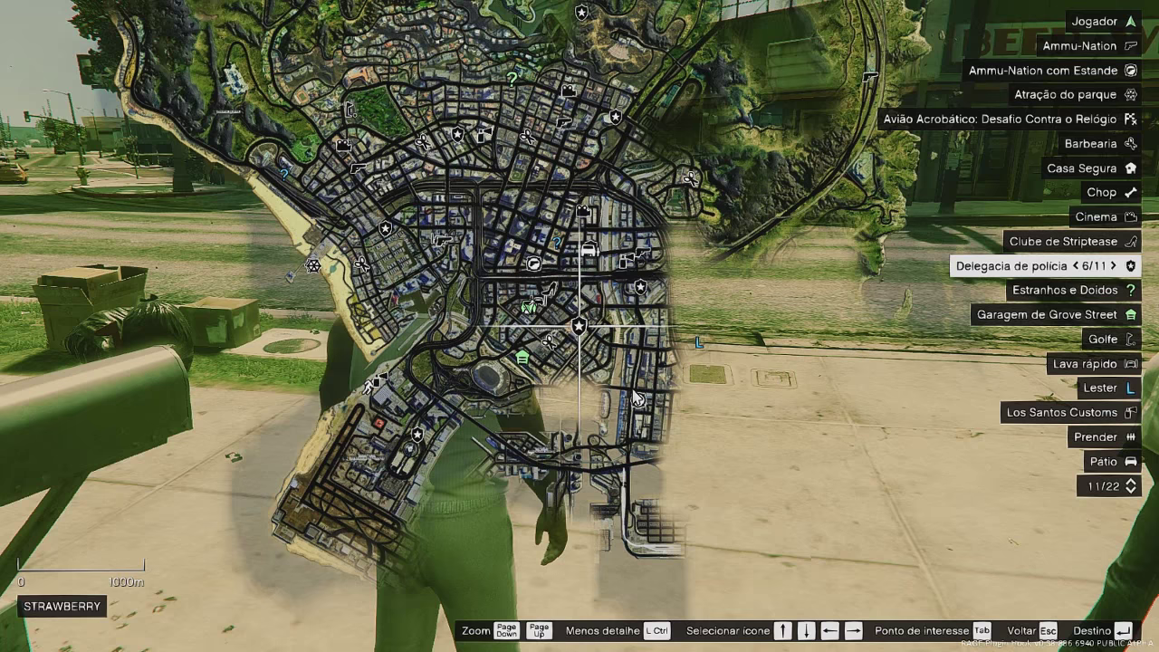
key("Escape")
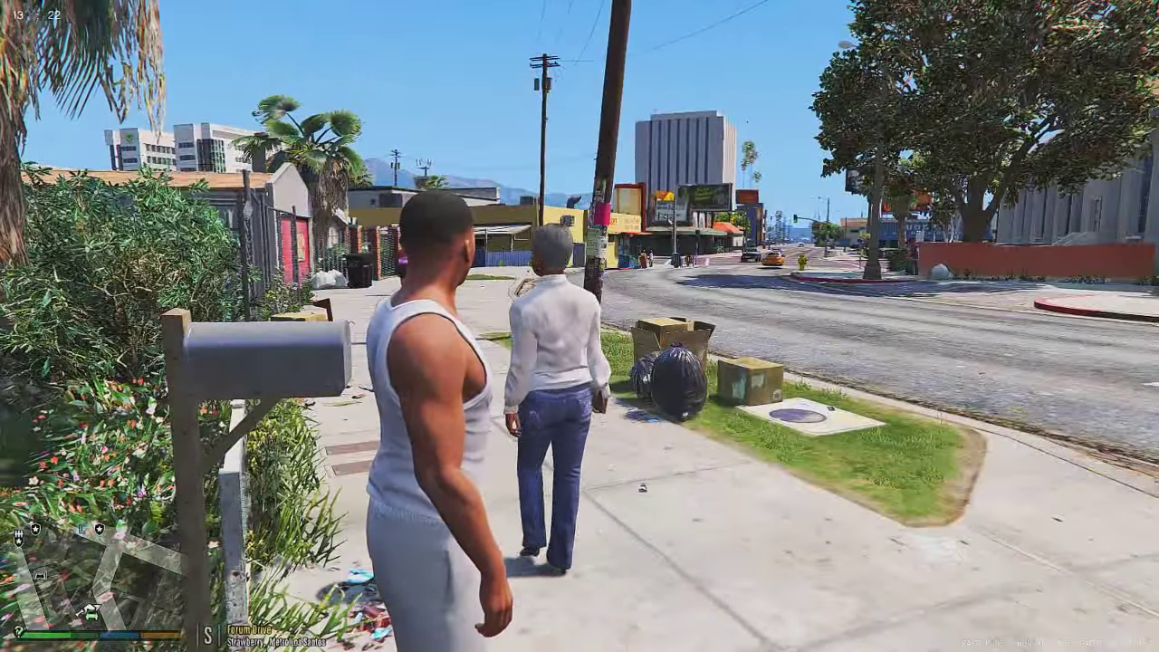
mouse_move(579, 326)
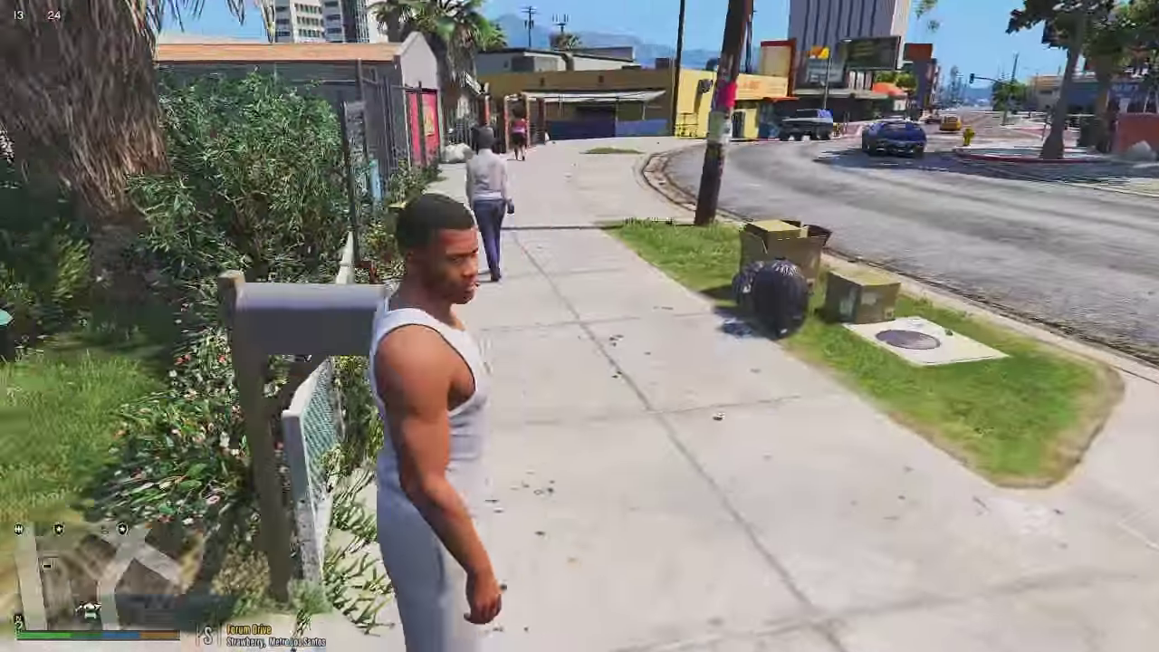
mouse_move(579, 326)
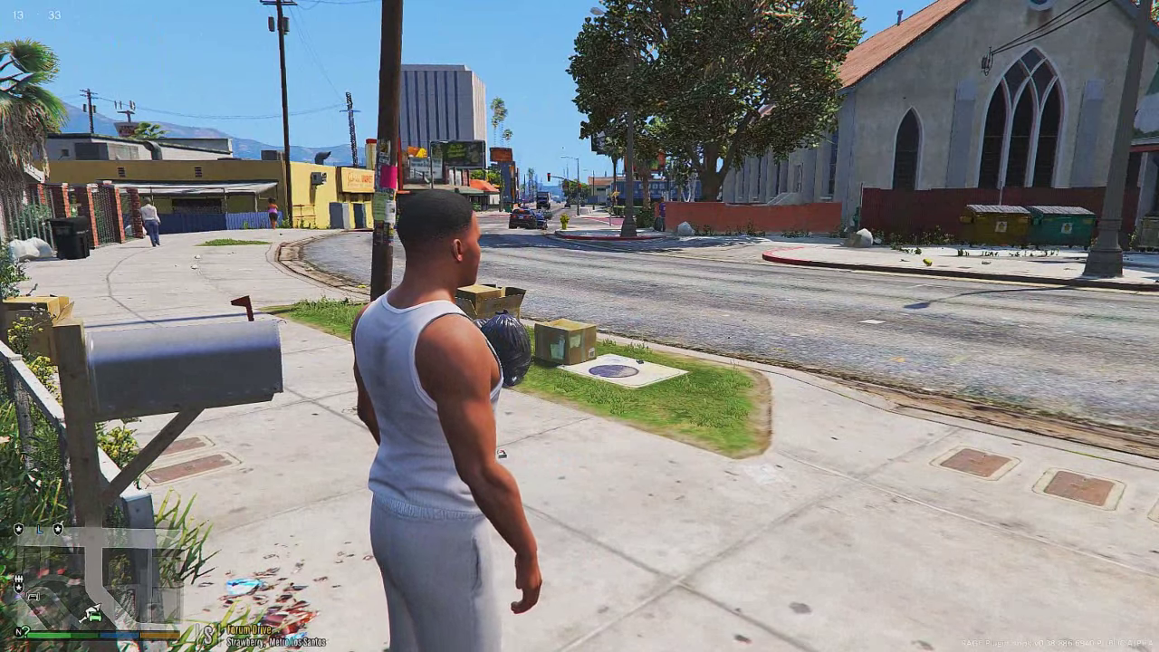
key("d")
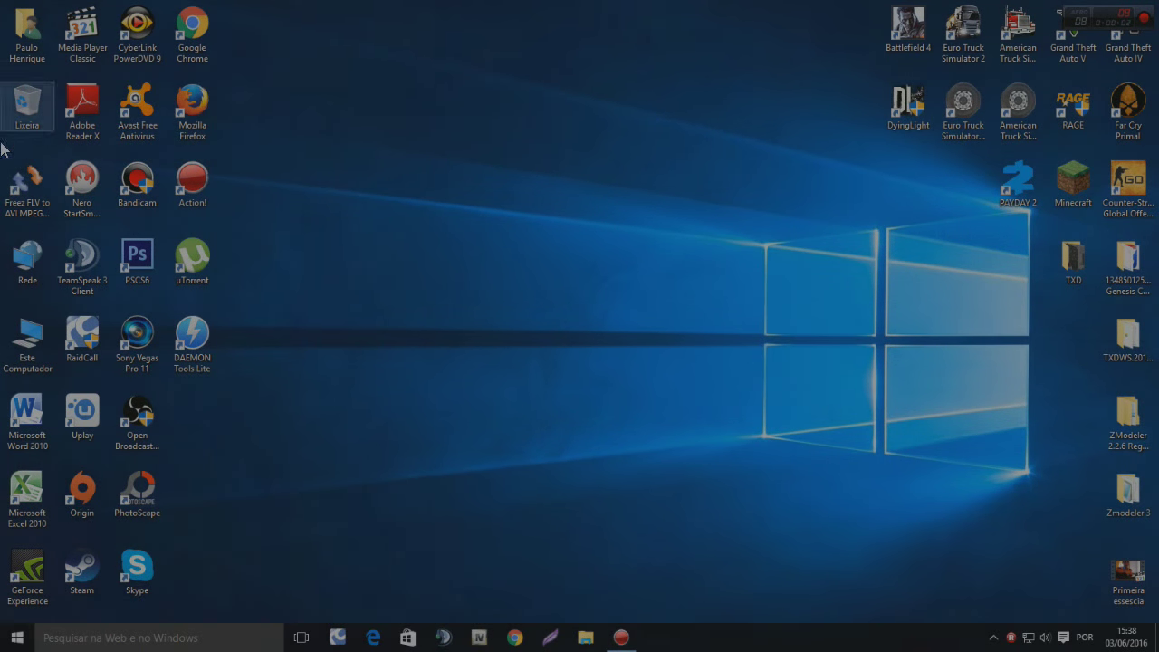
left_click(1018, 178)
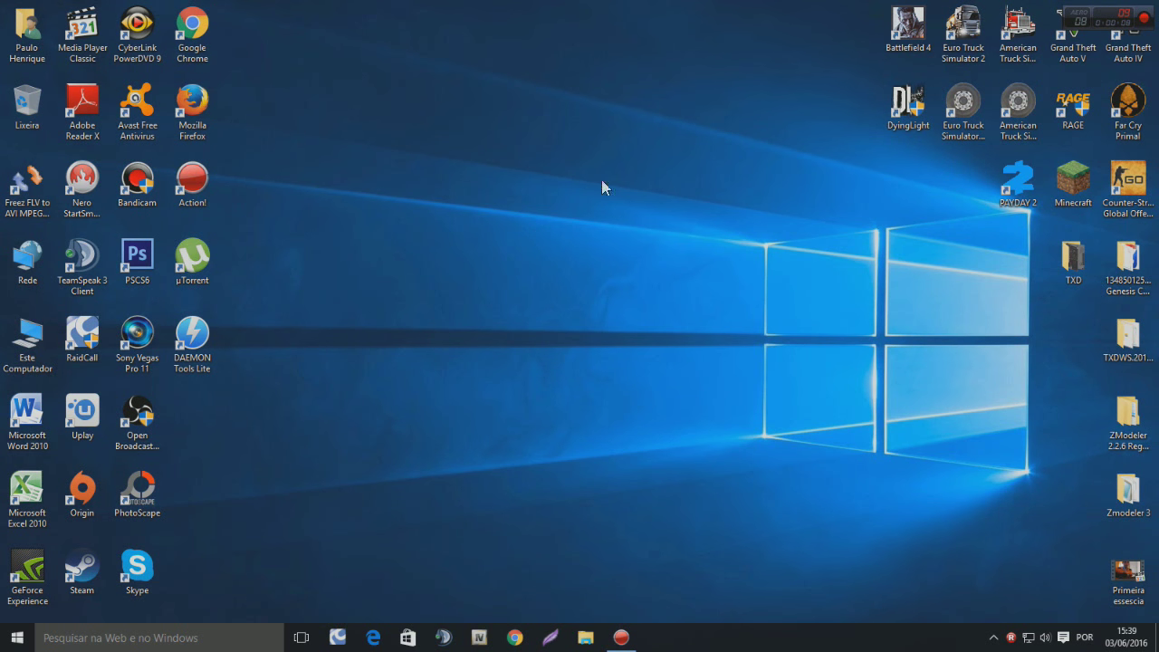
left_click(30, 38)
Open the Steam folder inside Arquivos de Programas (x86) on Disco Local (C:) in File Explorer
left_click(20, 353)
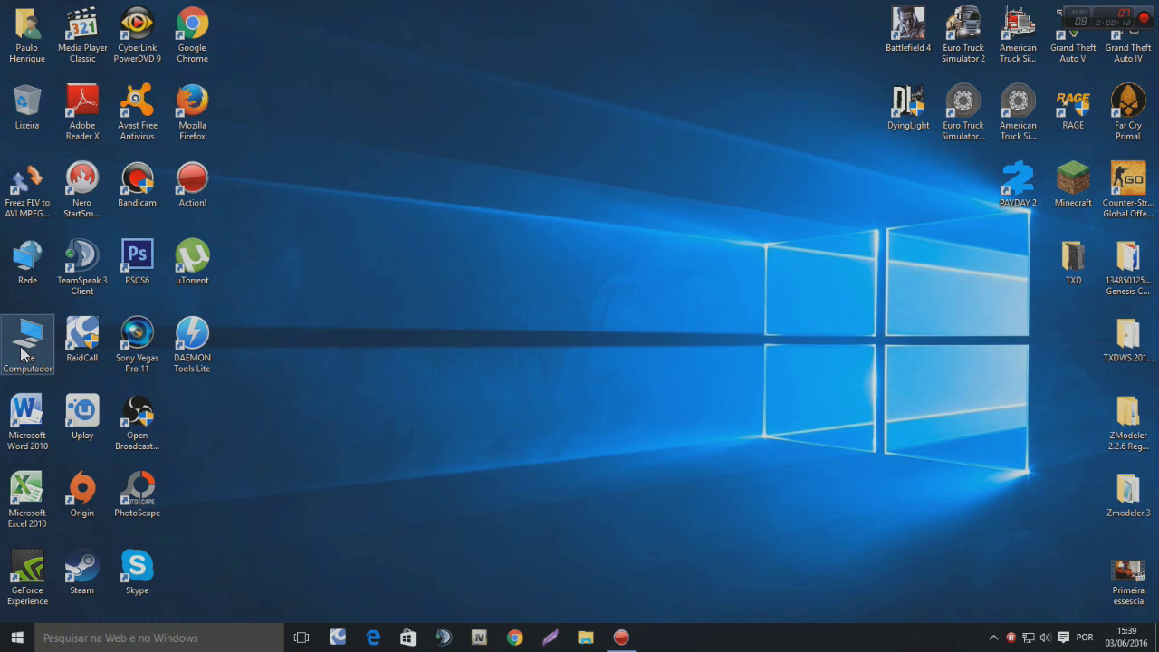
double_click(21, 353)
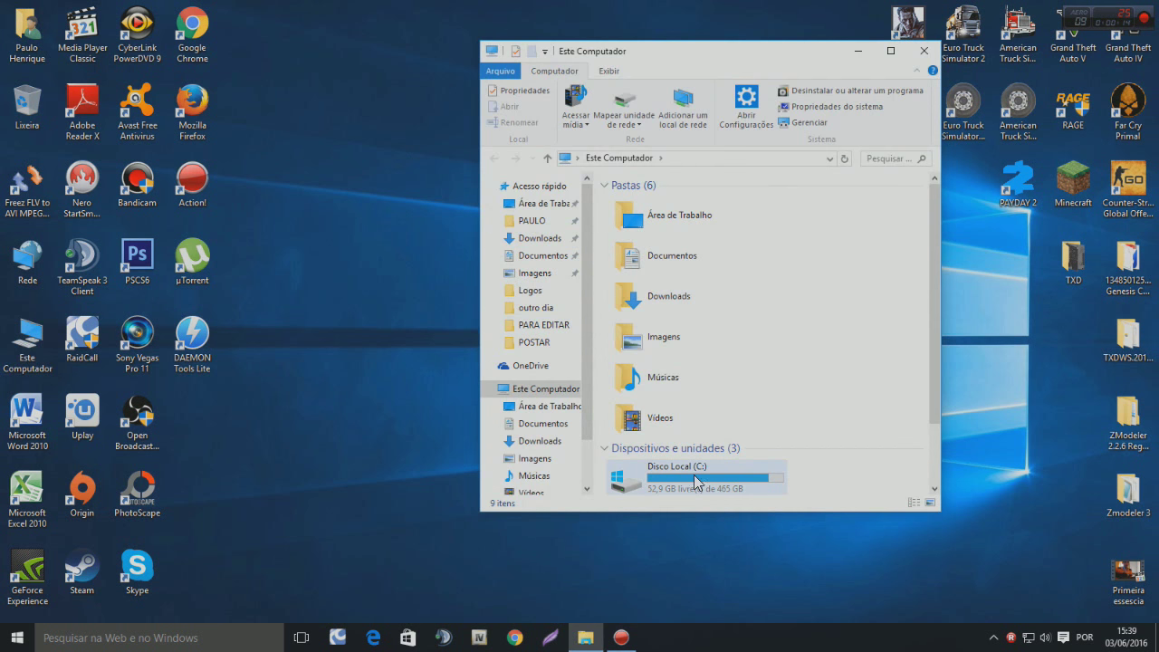
double_click(695, 480)
double_click(698, 242)
scroll(685, 425, "down", 6)
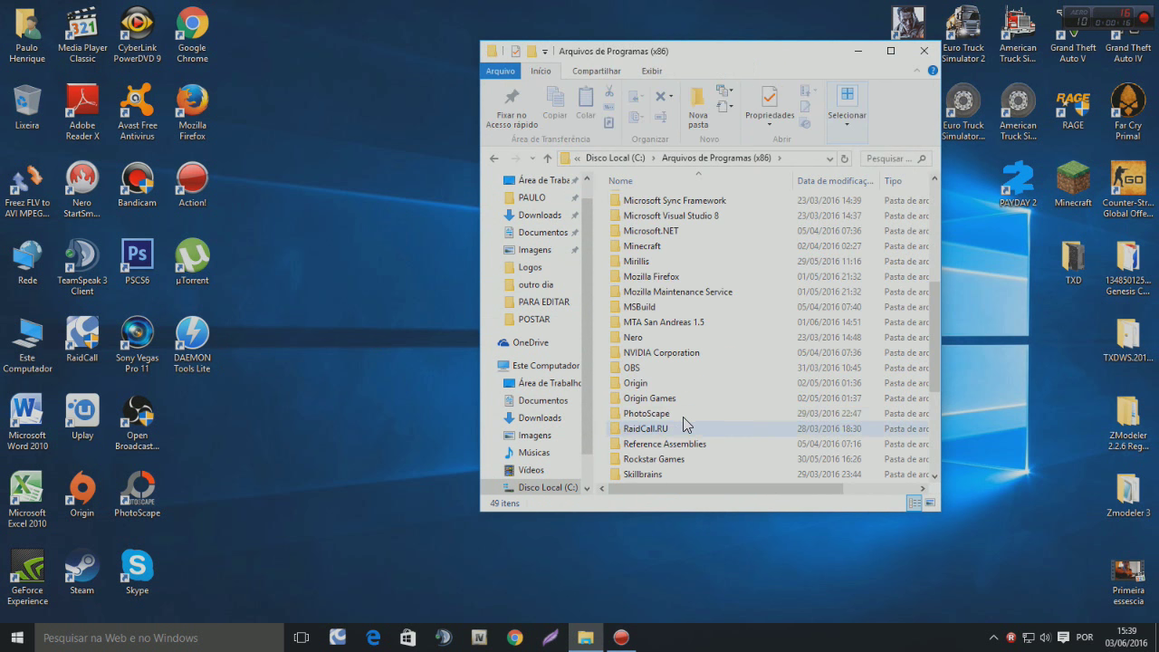
scroll(686, 426, "down", 2)
scroll(657, 422, "down", 1)
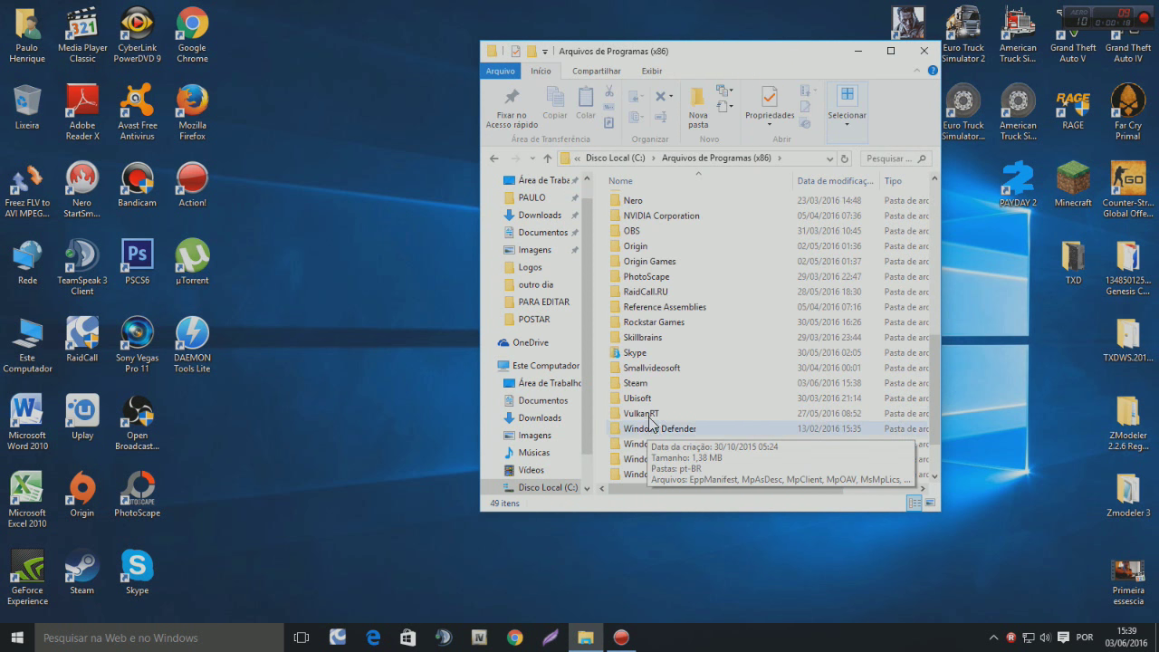
double_click(664, 383)
Open the common folder inside Steam's steamapps folder
scroll(669, 355, "down", 4)
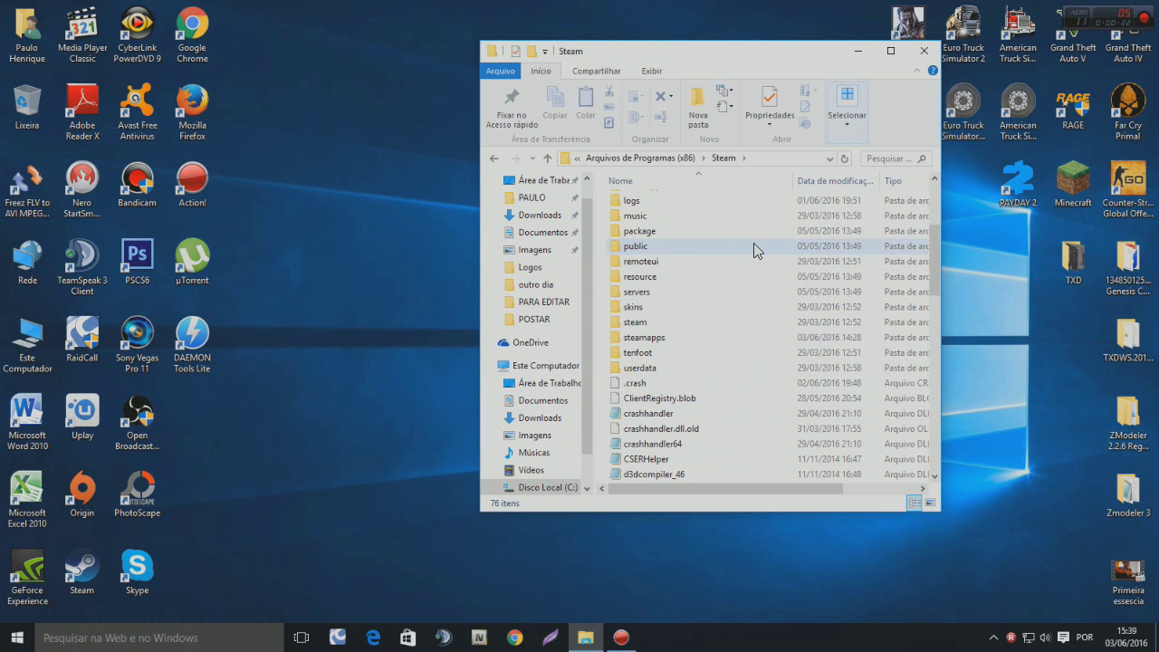
left_click(644, 342)
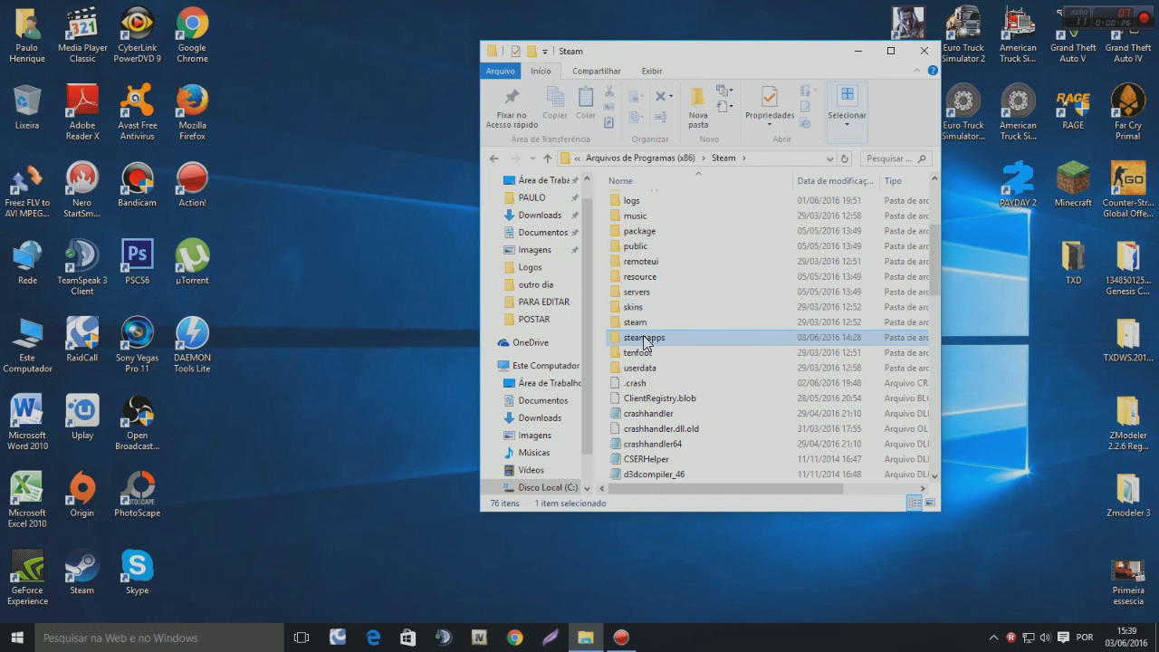
double_click(644, 341)
double_click(636, 203)
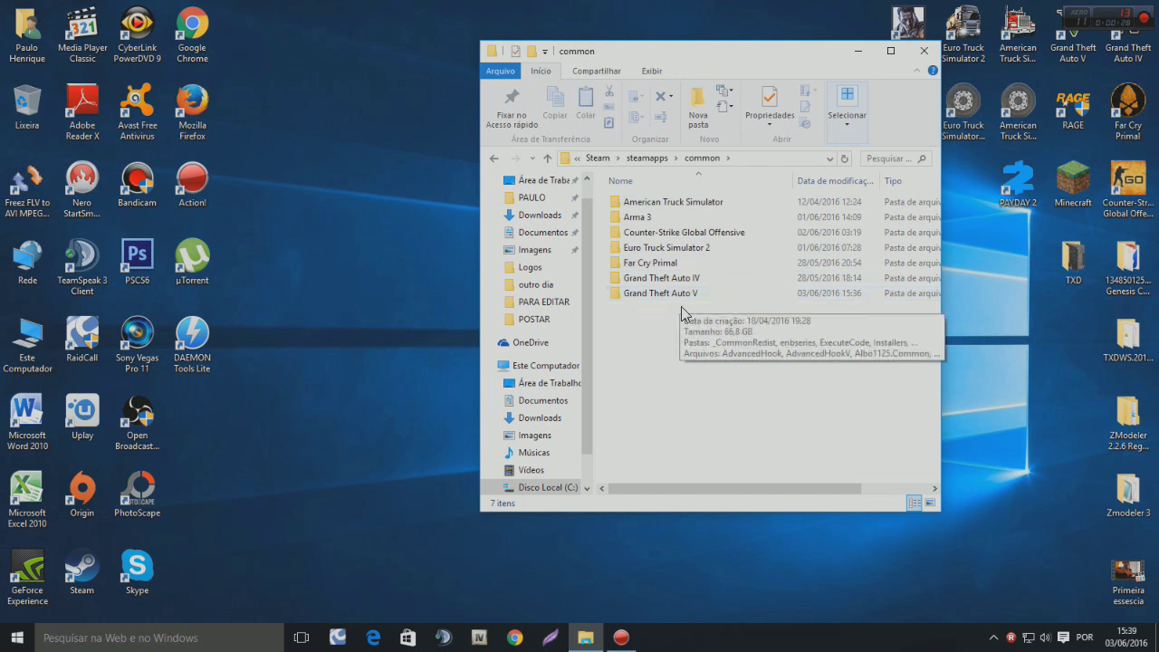
Open the LCPDFR folder inside the GTAIV folder of the Grand Theft Auto IV installation
double_click(659, 277)
double_click(638, 203)
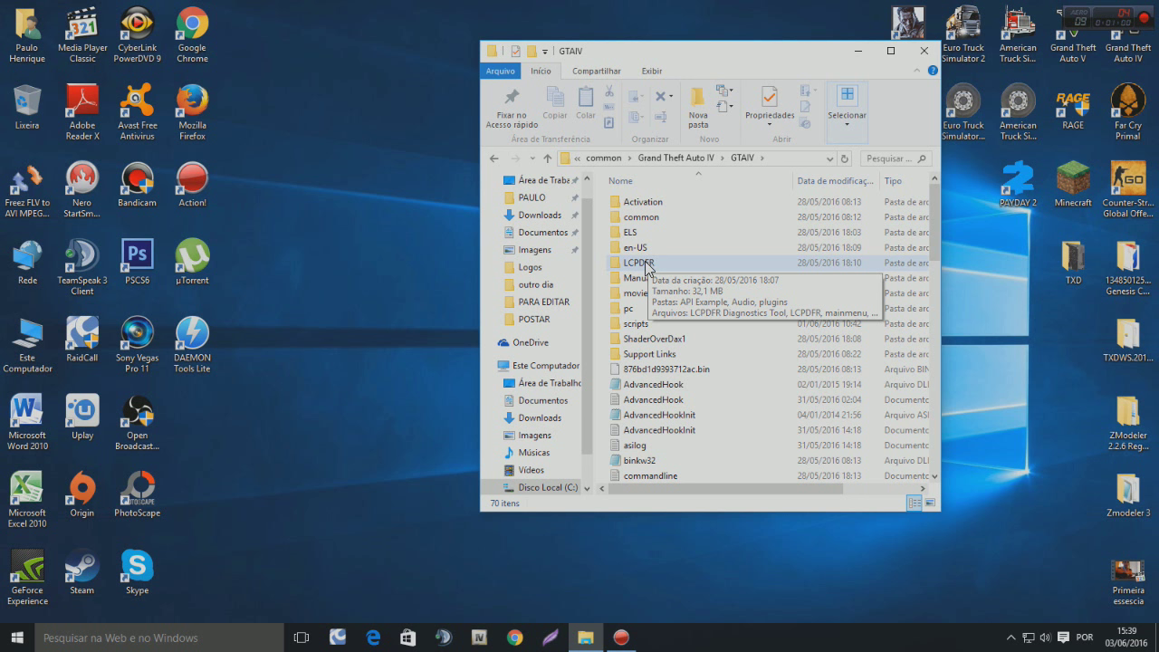
double_click(638, 262)
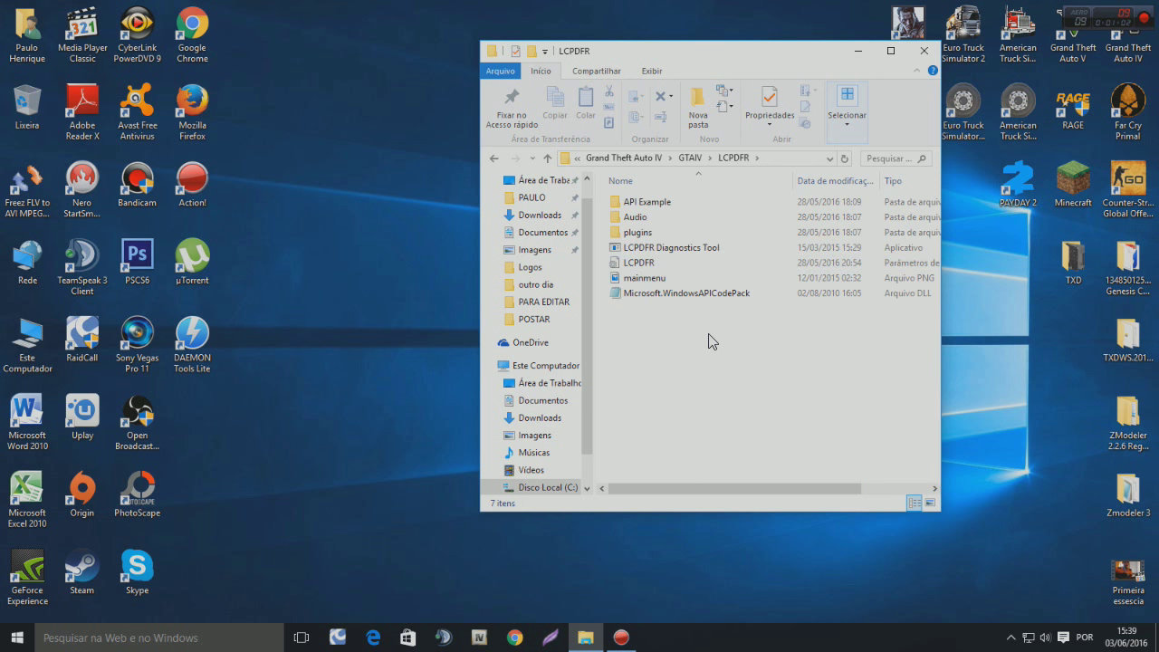